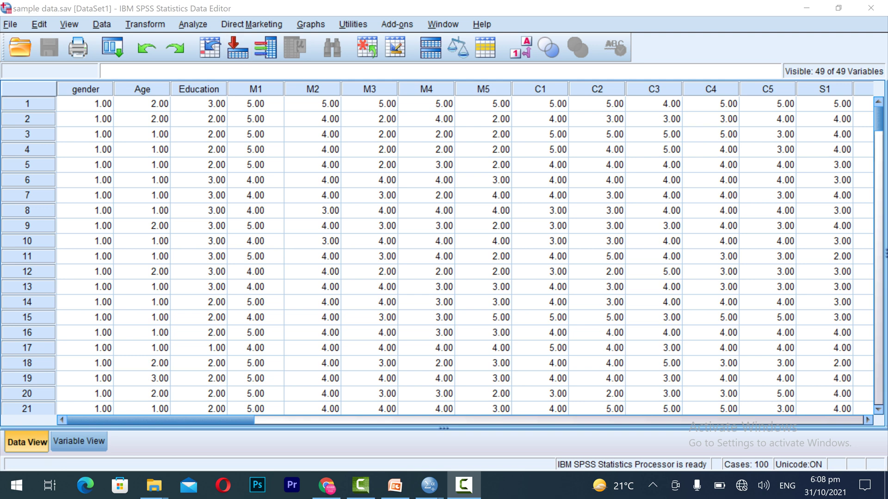
Open the Reliability Analysis dialog for the sample data
click(192, 24)
mouse_move(206, 249)
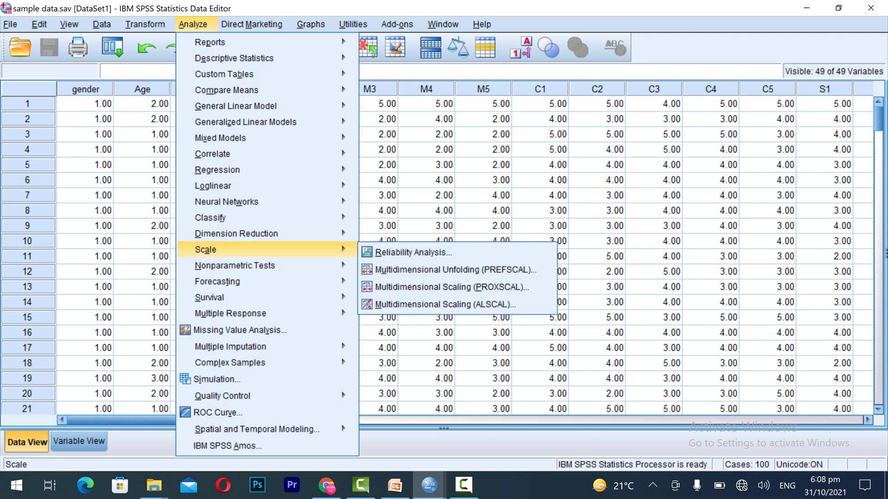
mouse_move(251, 25)
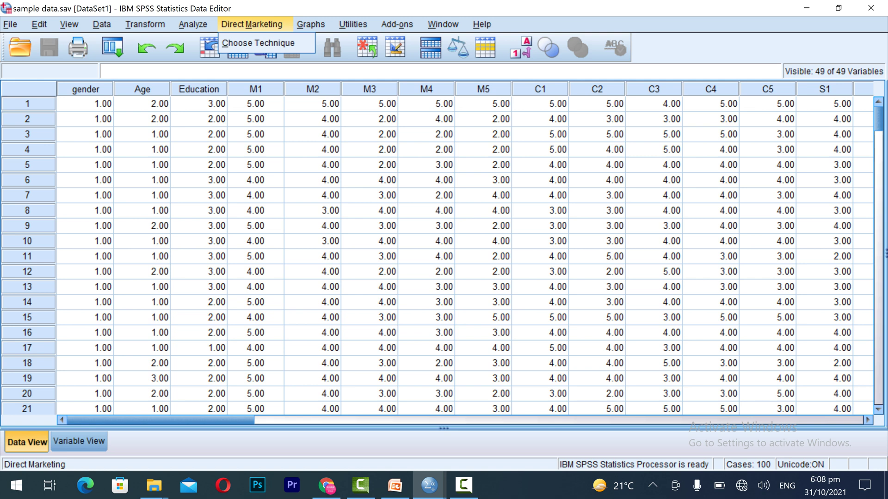
key(Left)
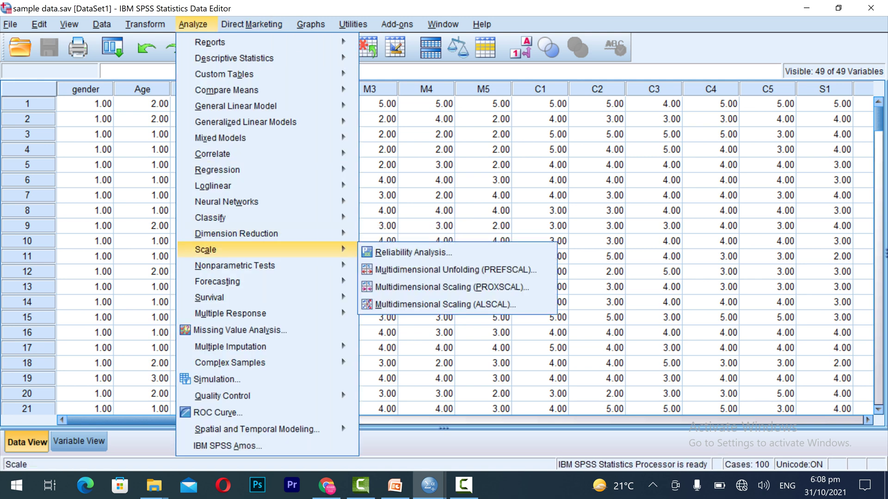
key(Up)
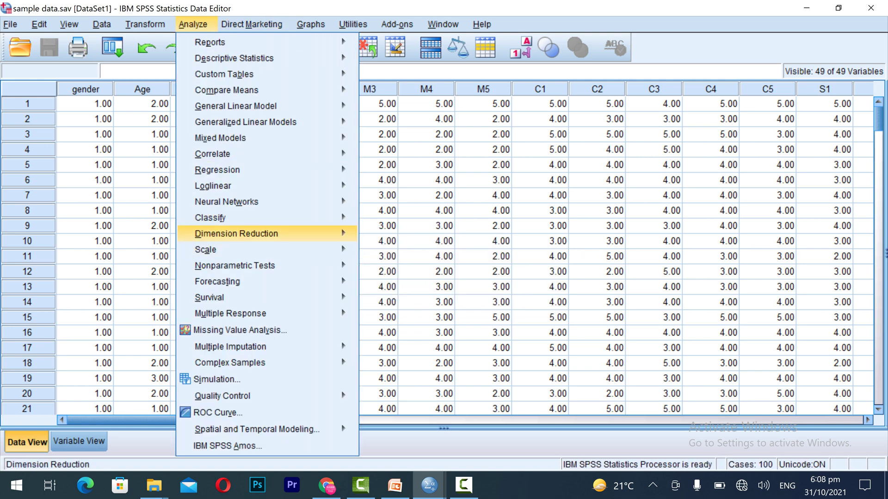
key(Right)
key(Left)
key(Down)
key(Right)
key(Return)
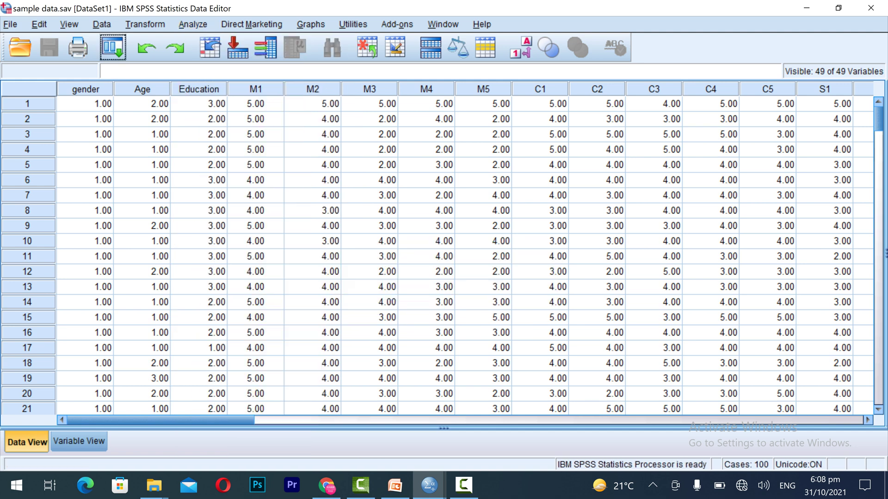
Clear the Items list by moving all previously chosen variables back to the source list
click(455, 245)
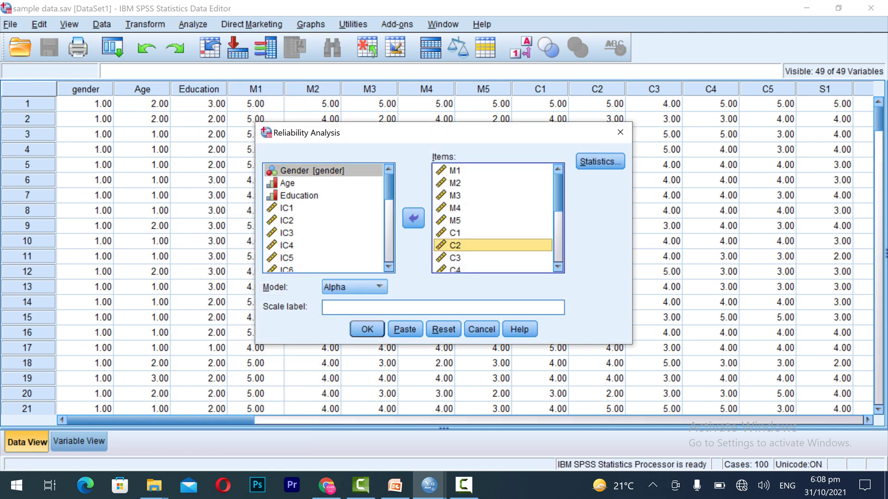
key(ctrl+a)
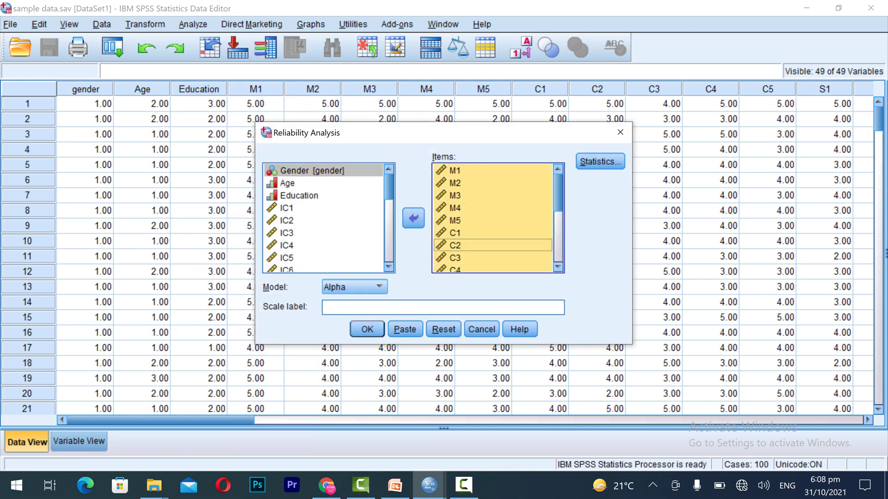
click(413, 218)
Look through the source variable list from M1 down to the computed variables IC and PE at its end
click(324, 233)
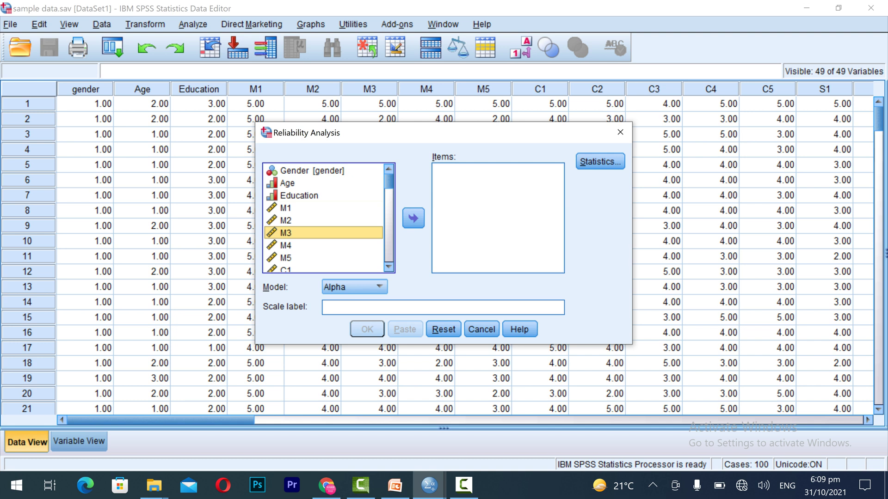
click(296, 208)
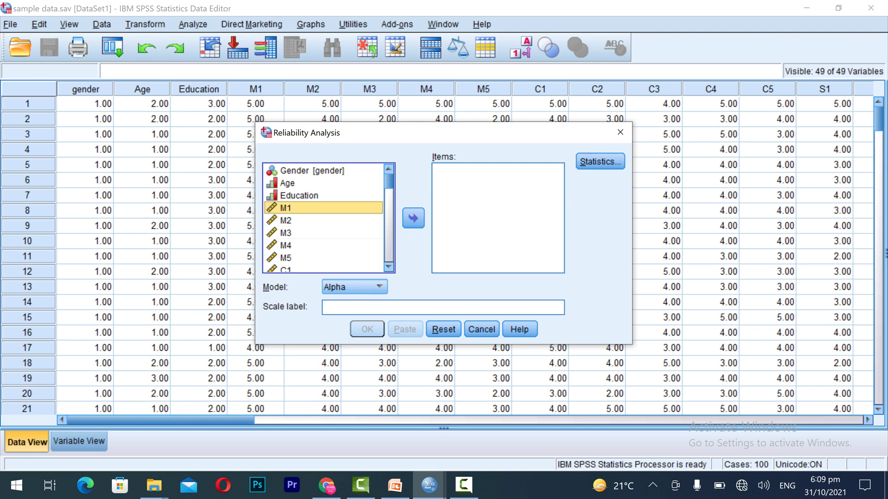
scroll(323, 217, down, 13)
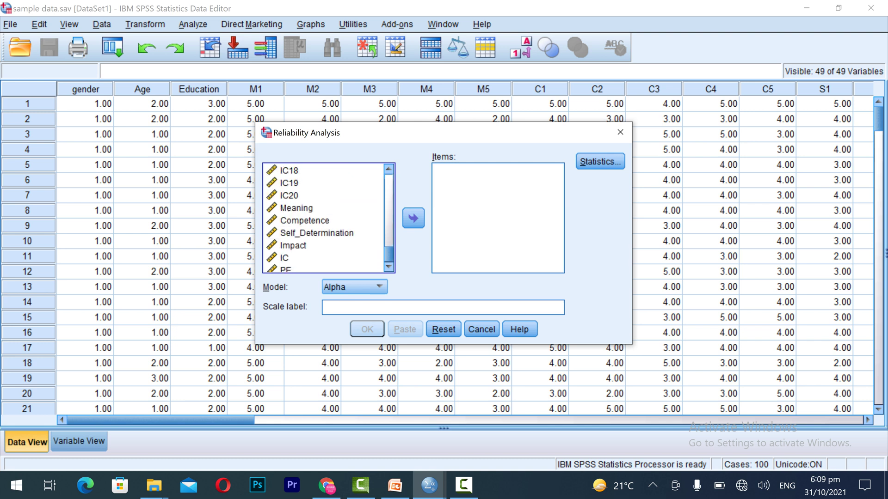
scroll(324, 217, down, 1)
click(296, 254)
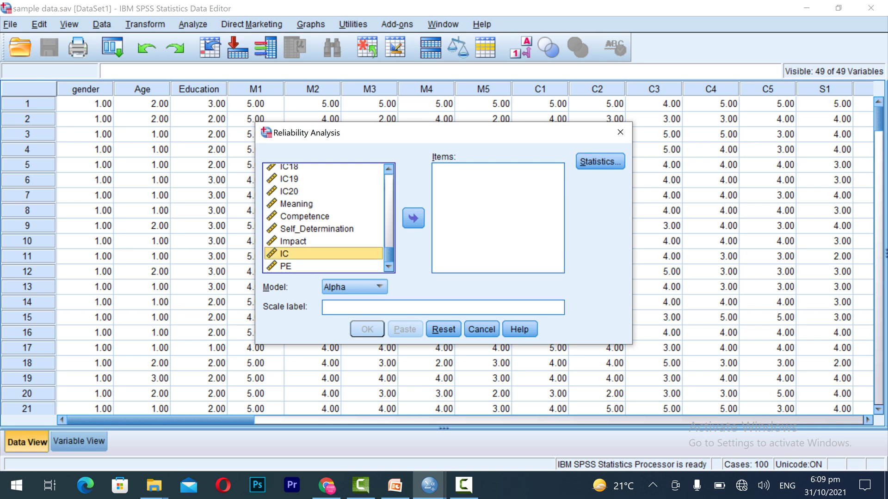
click(296, 266)
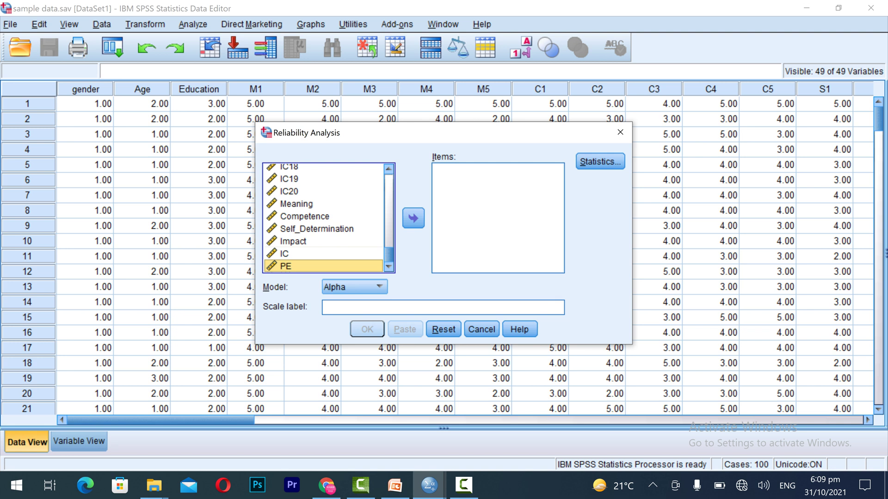
click(323, 254)
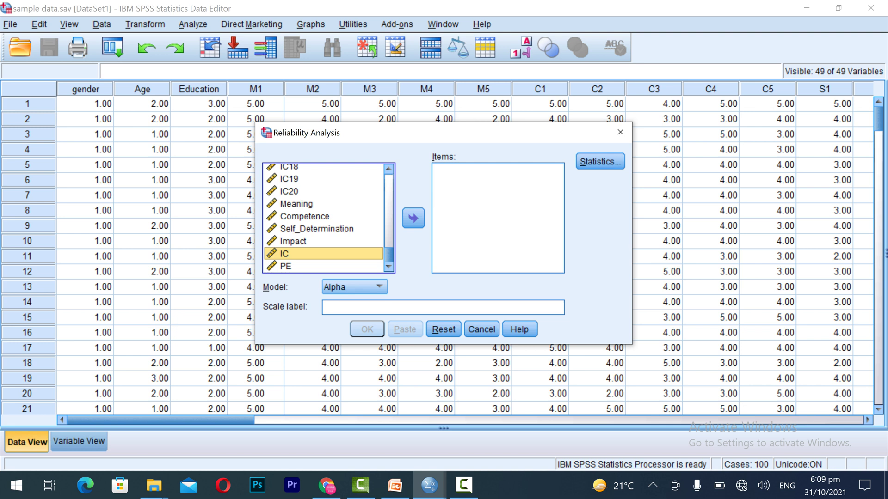
scroll(324, 218, up, 10)
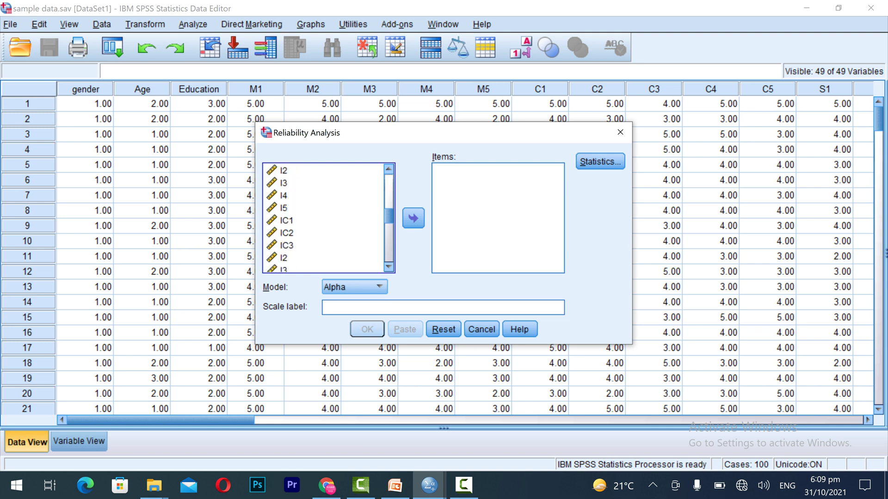
Review the individual scale items from M1 through I5 in the source variable list
click(286, 208)
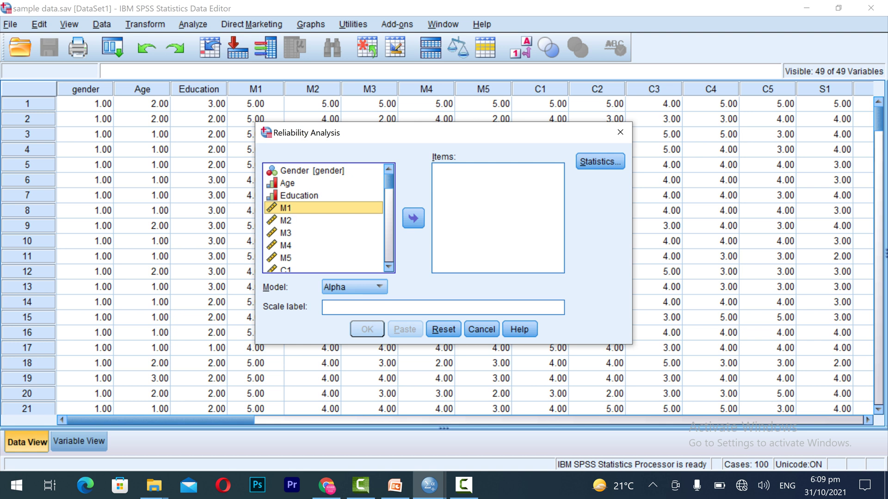
key(Down)
key(Down)
key(Down)
key(Down)
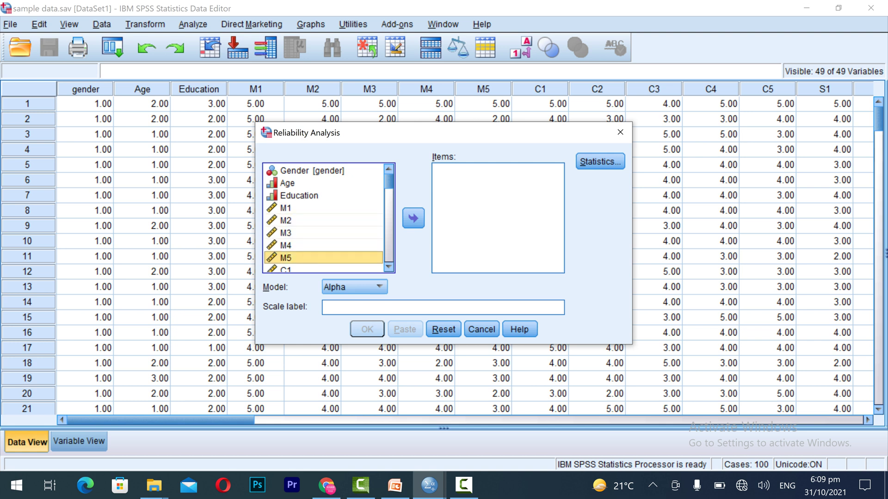
key(Down)
key(Up)
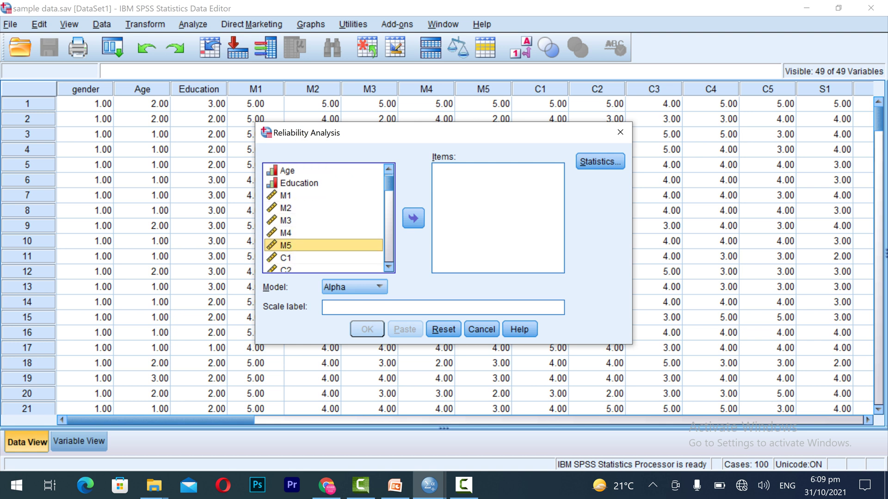
key(Down)
key(Down)
key(Down)
key(Down)
key(Down)
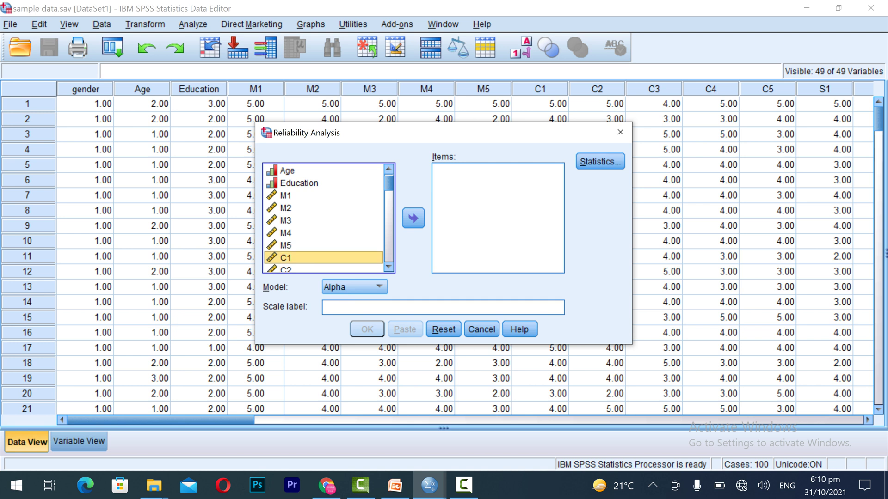
key(Down)
key(Down)
key(Down)
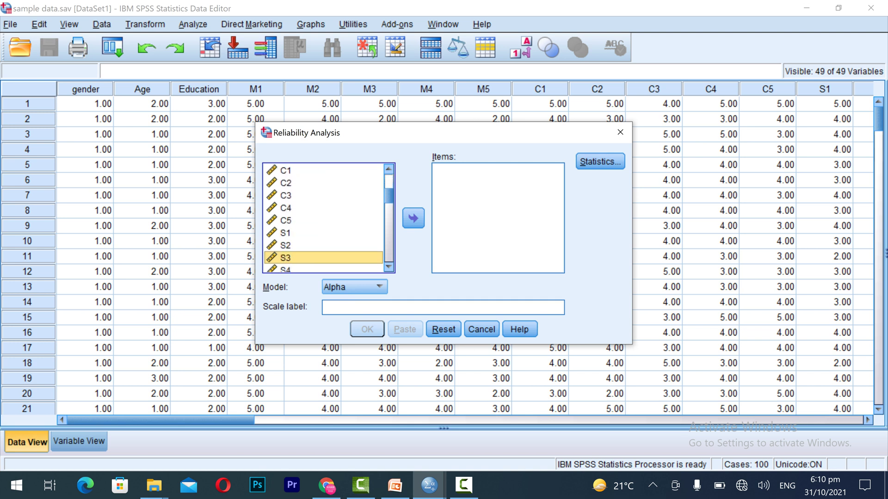
key(Up)
key(Up)
key(Down)
key(Down)
key(Down)
key(Down)
key(Down)
key(Down)
key(Down)
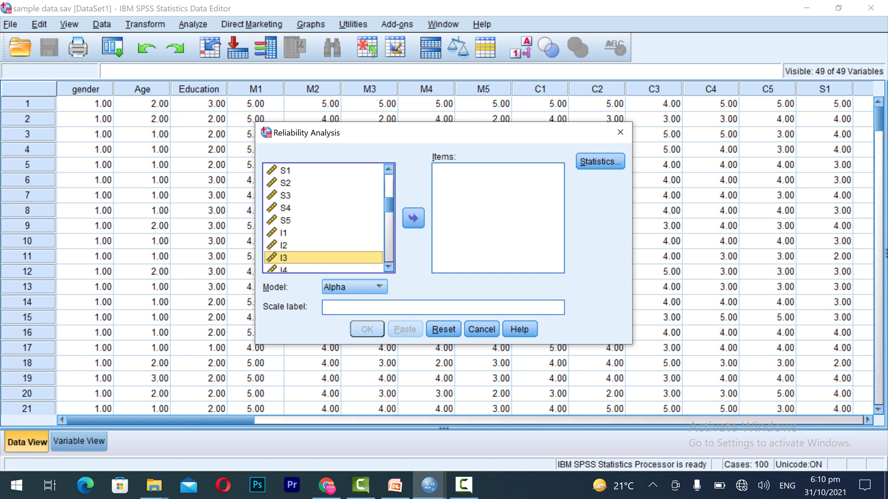
key(Down)
key(Down)
key(Down)
key(Down)
key(Up)
key(Up)
key(Up)
key(Up)
key(Up)
key(Up)
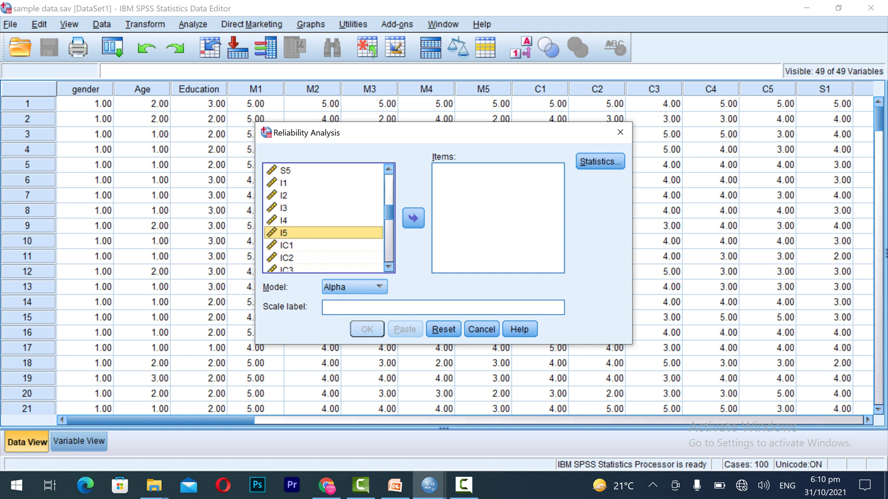
key(Up)
key(Up)
key(Up)
key(Up)
key(Up)
key(Up)
key(Up)
key(Up)
key(Up)
key(Up)
key(Up)
key(Up)
key(Up)
key(Up)
key(Up)
key(Up)
key(Up)
key(Up)
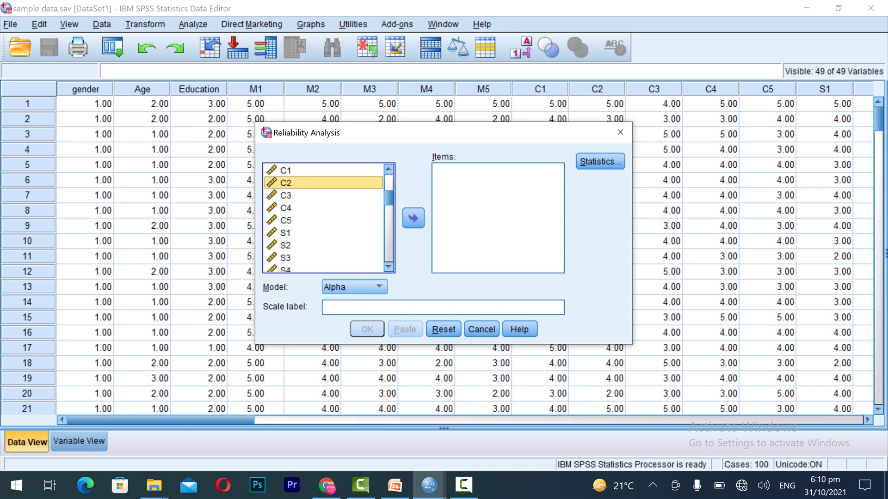
key(Down)
key(Down)
key(Down)
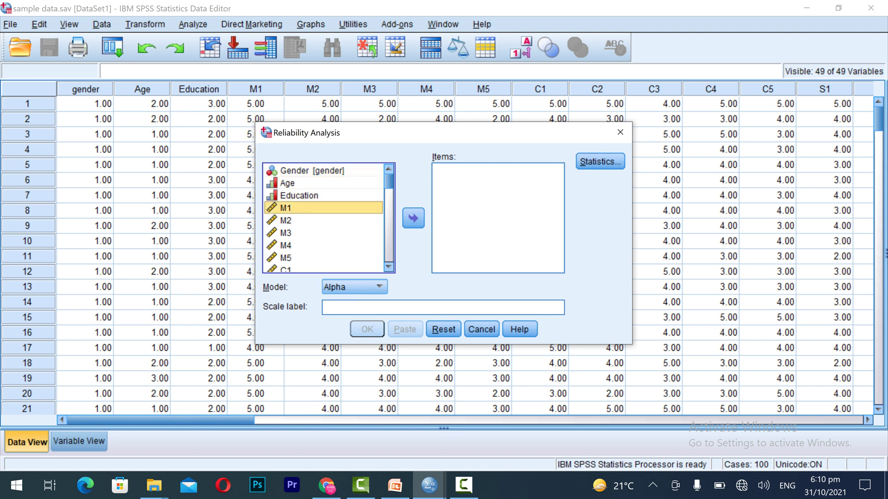
Select the variables M1 through I5 and add them as the items of the reliability analysis
key(shift+Down)
key(shift+Down)
key(shift+Down)
key(shift+Down)
key(shift+Down)
key(shift+Down)
key(shift+Down)
key(shift+Down)
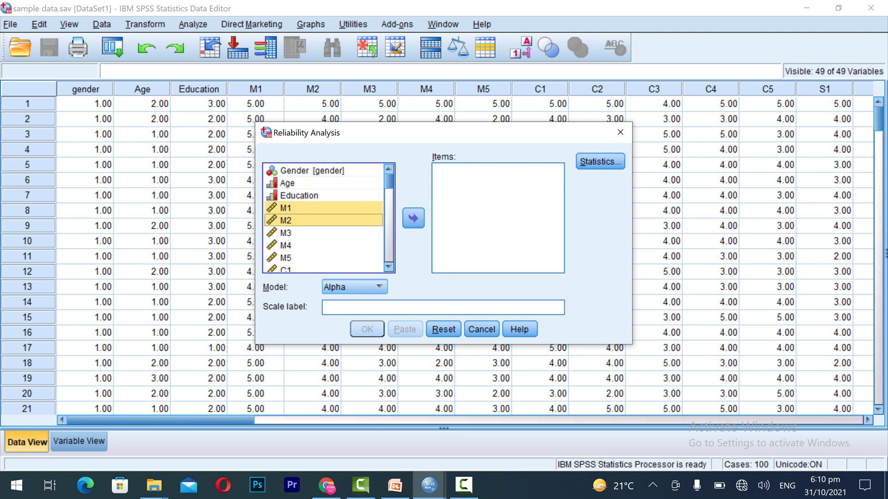
key(shift+Down)
key(shift+Down)
key(shift+Down)
key(shift+Down)
key(shift+Down)
key(shift+Down)
key(shift+Down)
key(shift+Down)
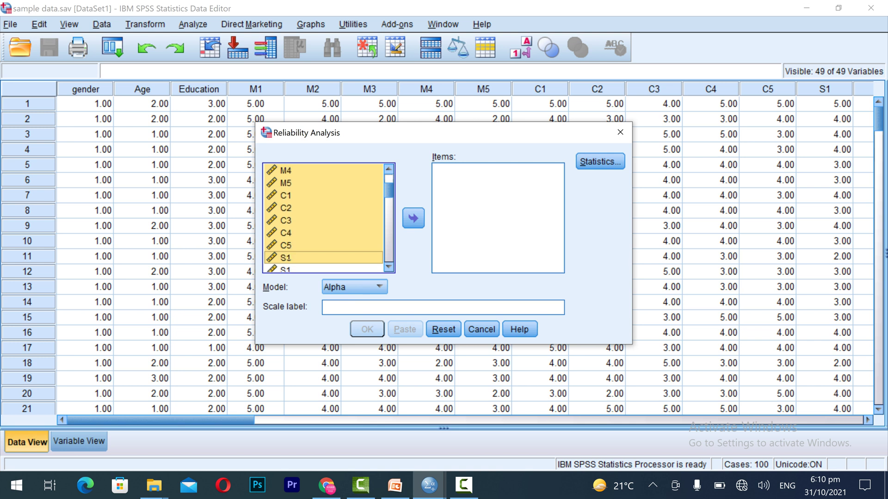
key(shift+Down)
key(shift+Down)
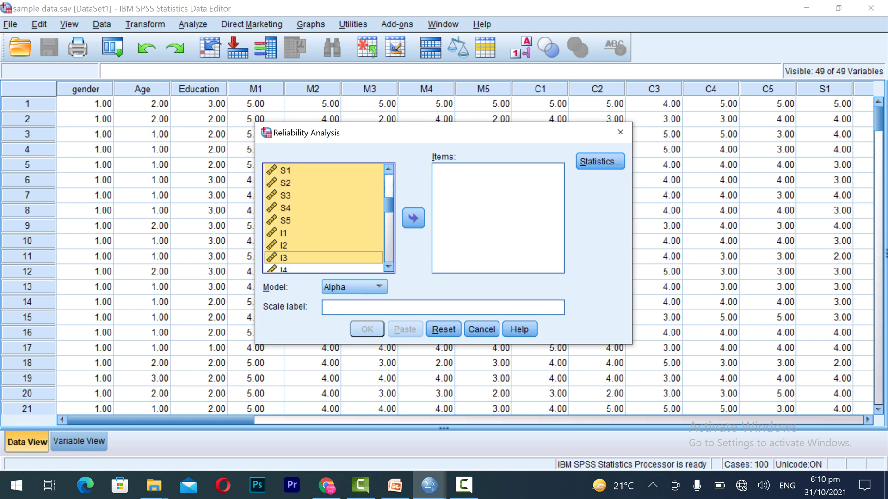
key(shift+Down)
key(ctrl+Up)
key(ctrl+Up)
key(ctrl+Up)
key(ctrl+Up)
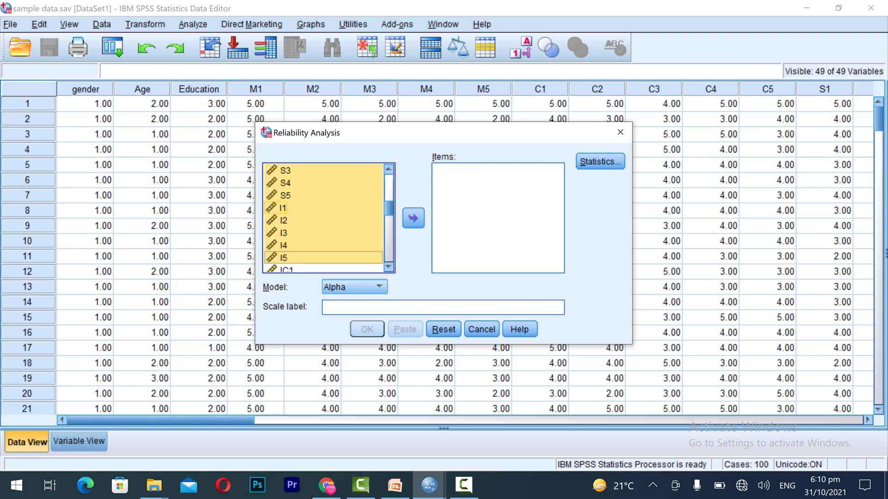
click(413, 219)
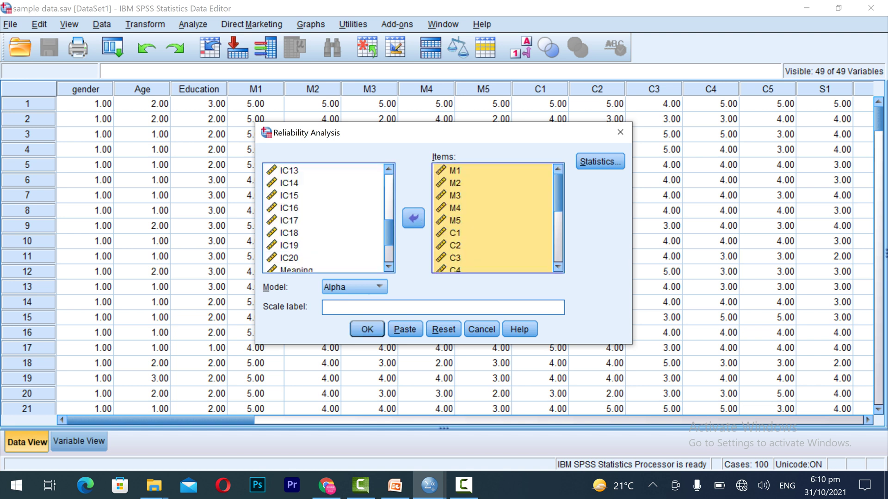
Check the optional statistics settings and run the reliability analysis on the chosen items with the Alpha model
key(Tab)
key(space)
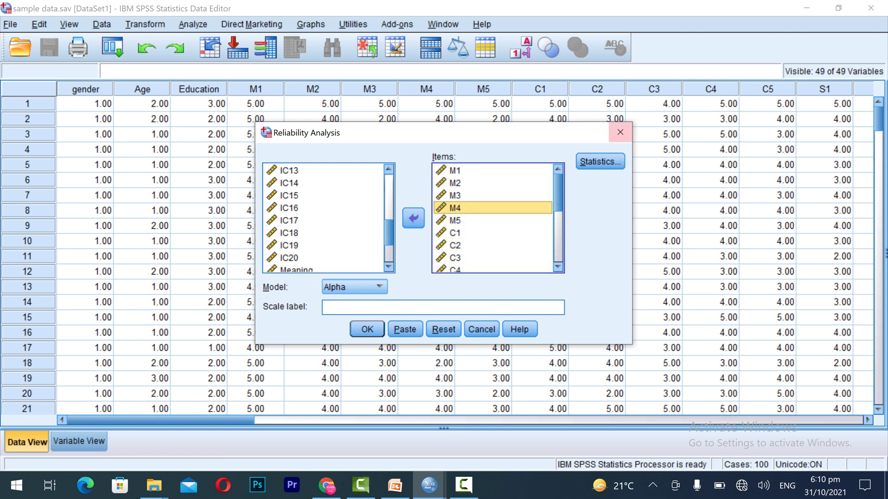
click(600, 161)
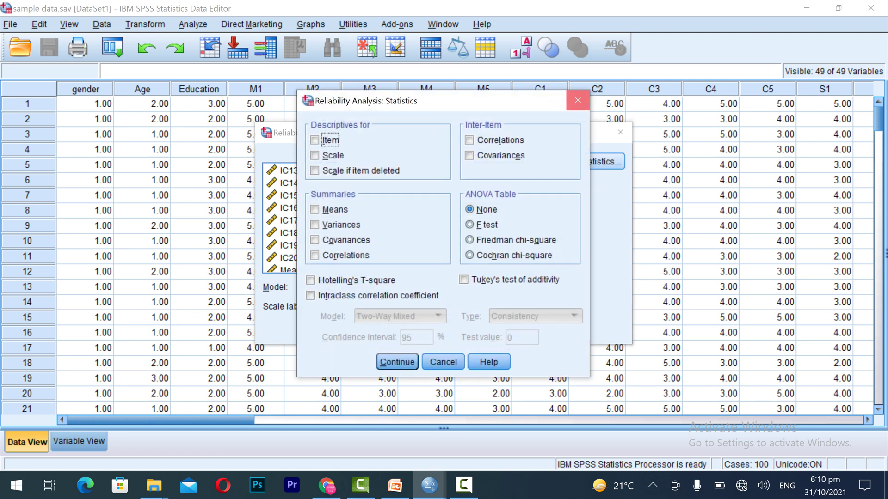
click(573, 101)
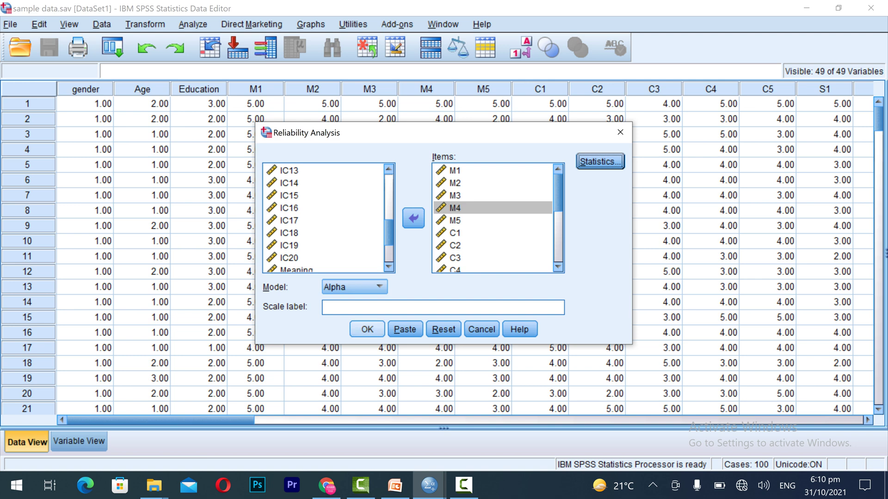
key(Return)
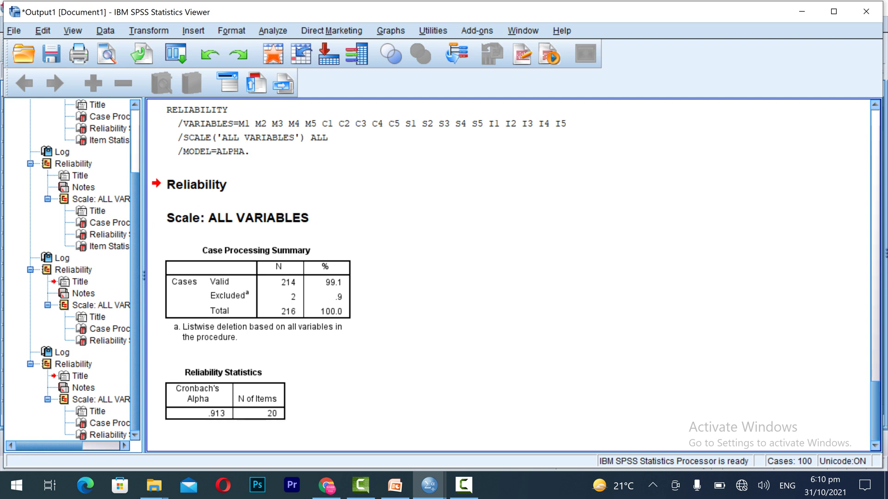
click(225, 393)
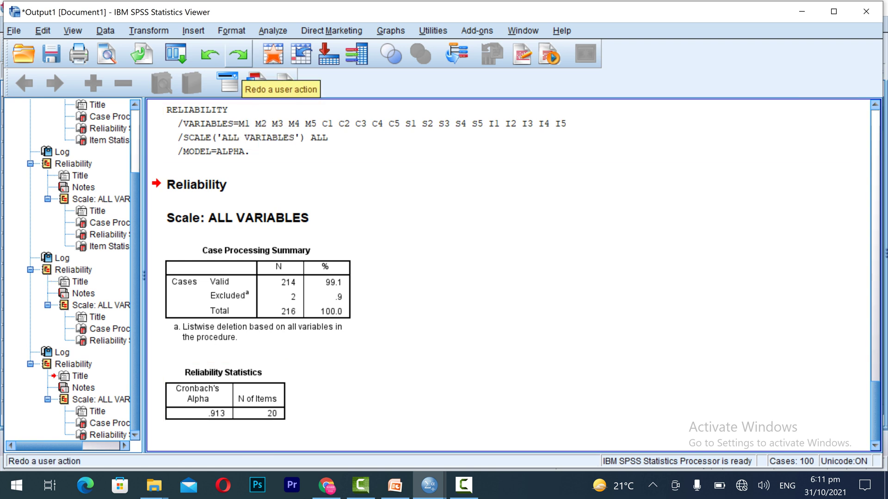
Reopen the reliability analysis and remove all items, M1 through I5, from its item list
click(273, 31)
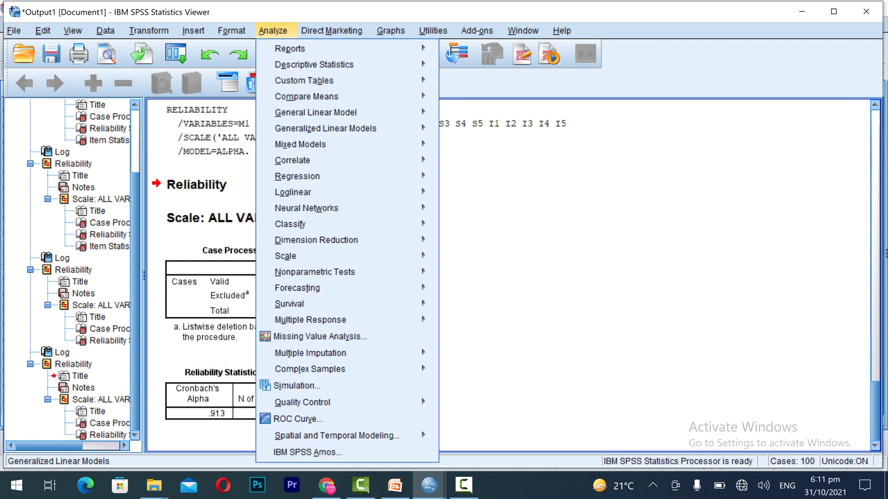
mouse_move(296, 255)
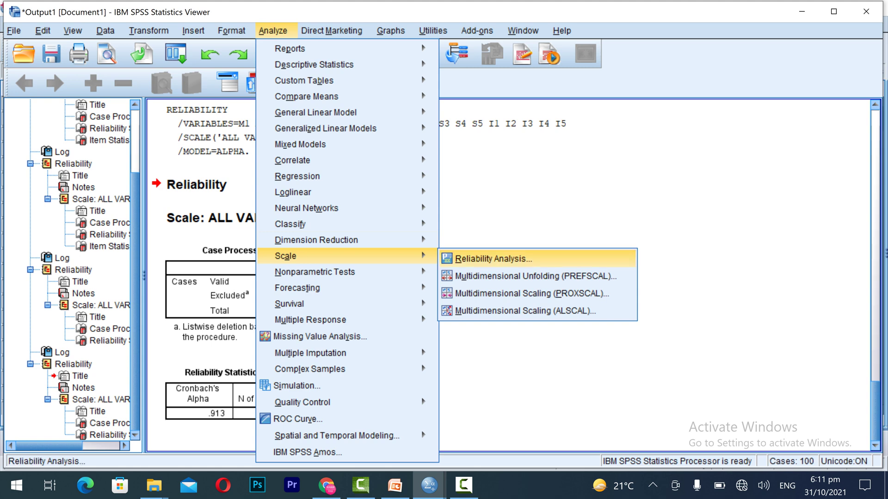
click(493, 259)
click(455, 233)
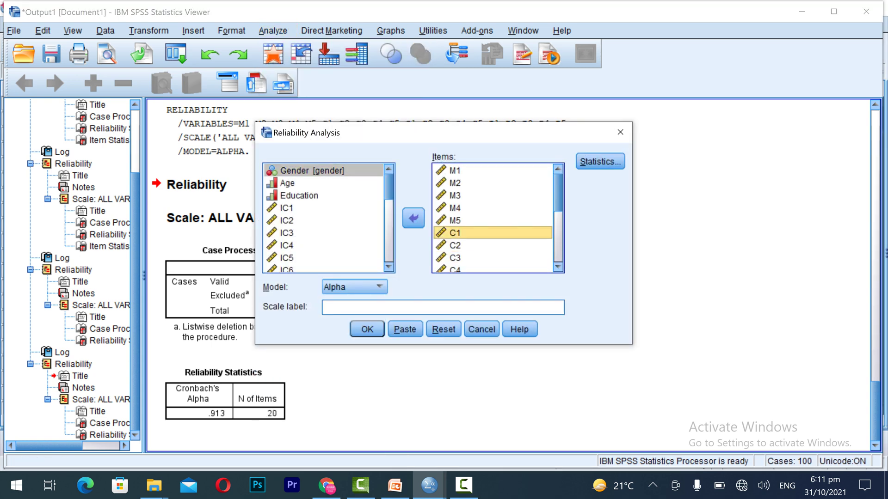
key(ctrl+a)
click(413, 218)
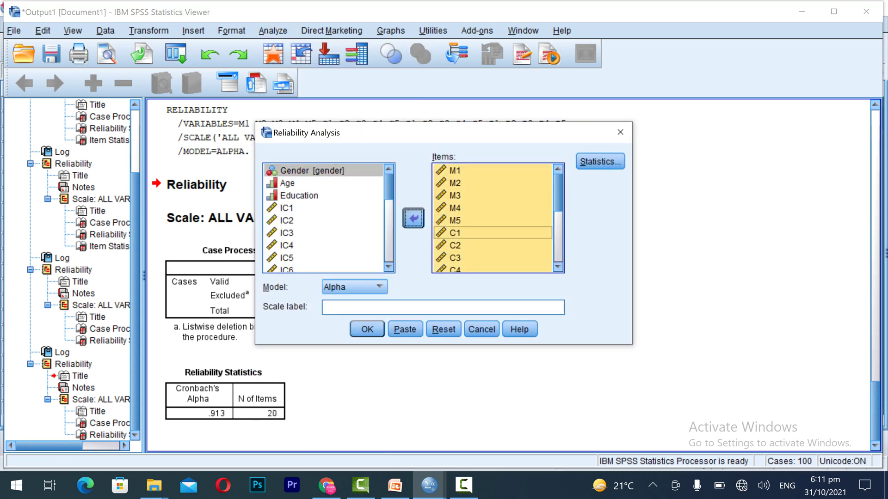
Select the variables IC1 through IC20, add them as the items and run the reliability analysis with the Alpha model
click(322, 245)
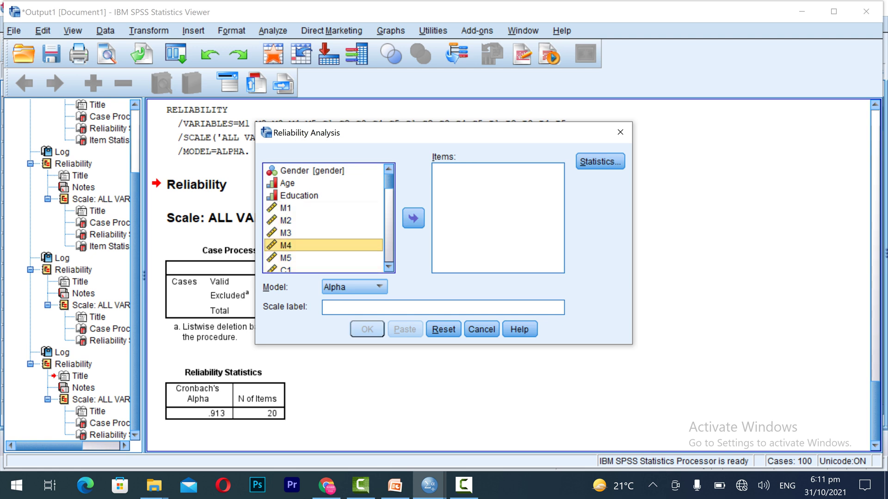
scroll(323, 217, down, 5)
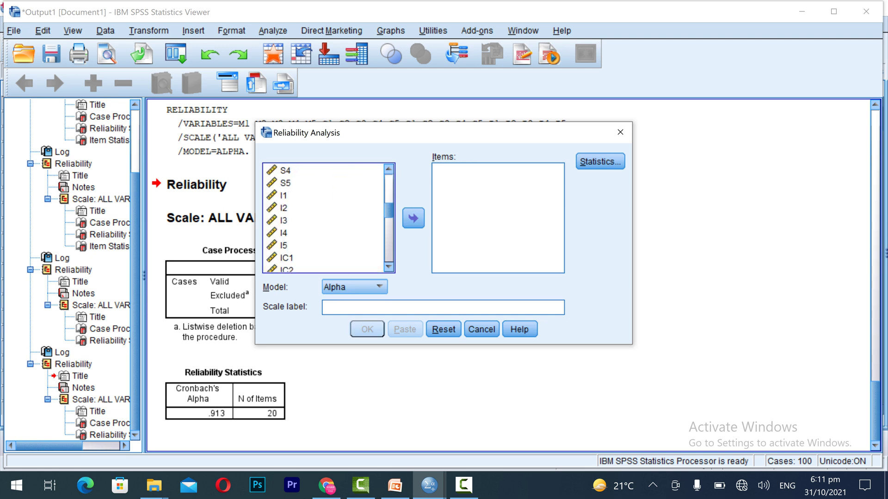
click(287, 258)
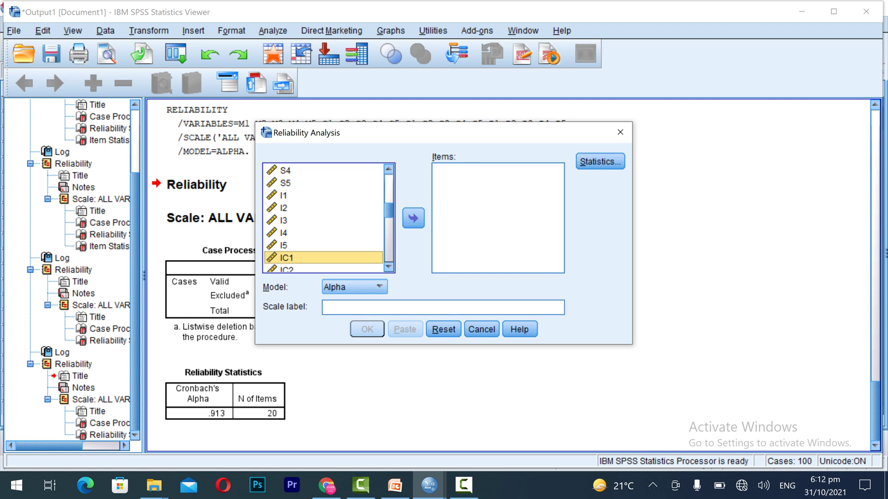
key(shift+Down)
key(shift+Down)
key(shift+Down)
key(shift+Down)
key(shift+Down)
key(shift+Down)
key(shift+Down)
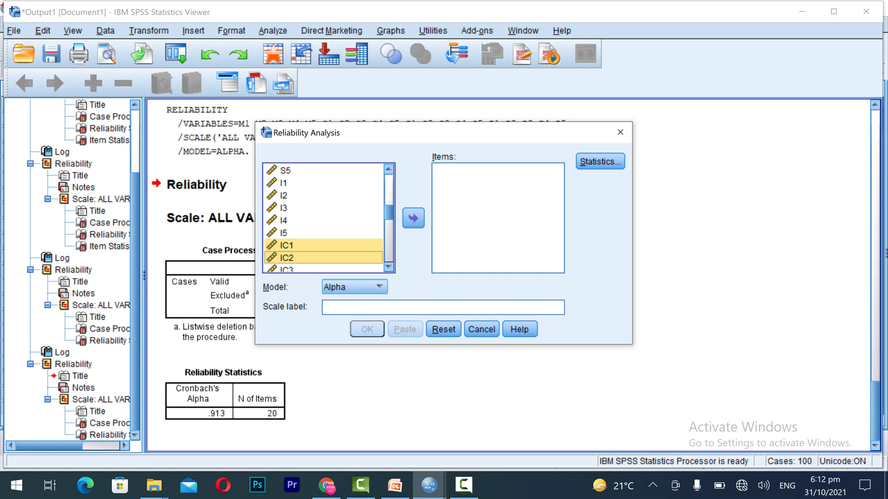
key(shift+Down)
key(shift+Down)
key(shift+Down)
key(shift+Down)
key(shift+Down)
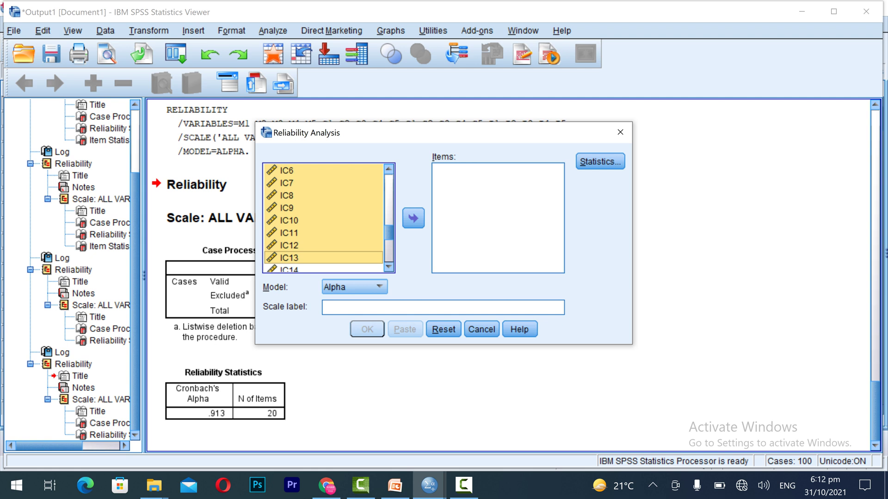
key(shift+Down)
key(shift+Down)
key(shift+Down)
key(shift+Down)
key(shift+Down)
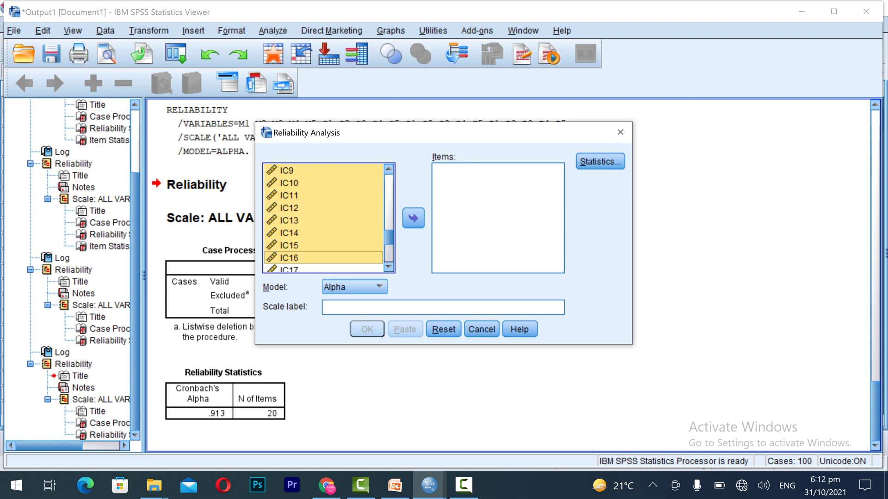
key(shift+Down)
key(shift+Down)
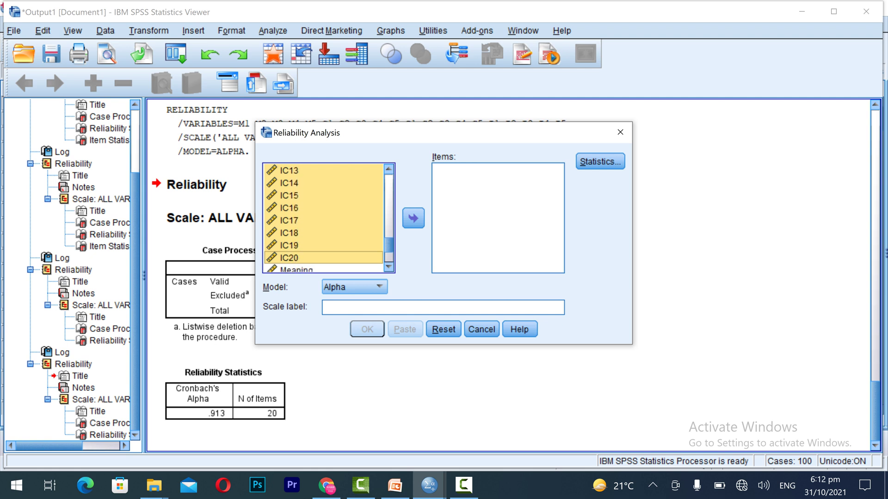
key(shift+Down)
key(shift+Up)
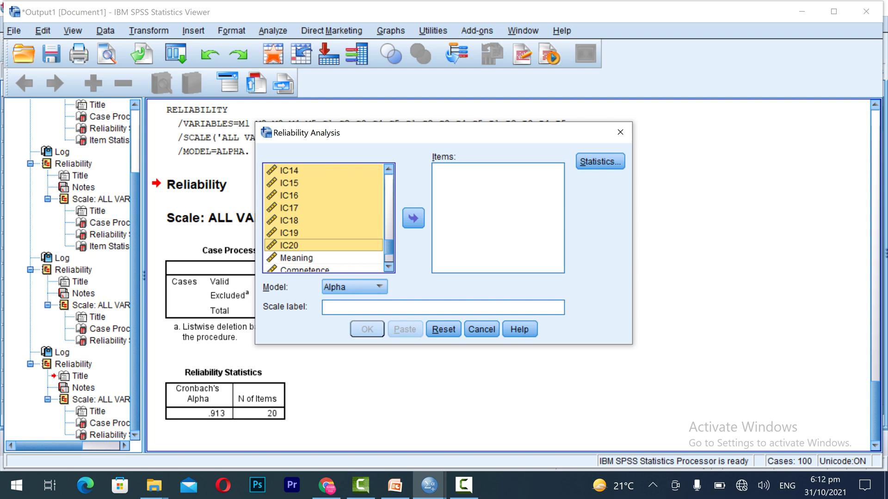
key(shift+Up)
key(shift+Down)
click(413, 219)
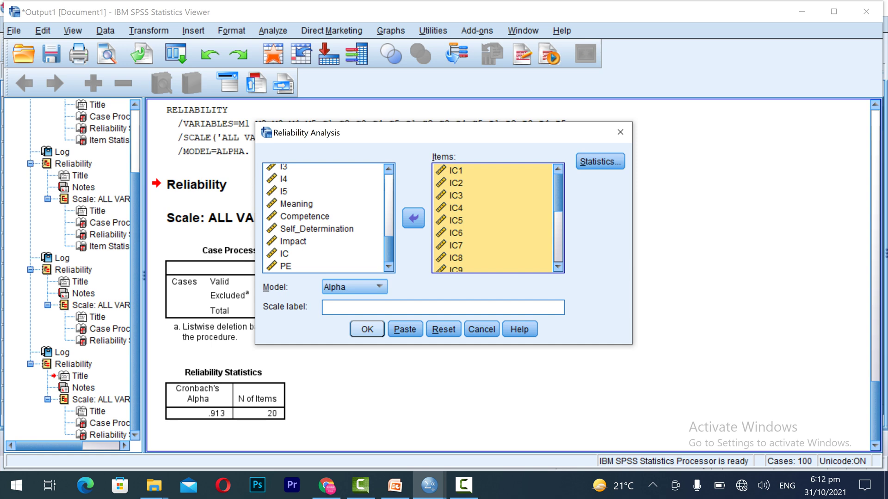
key(Return)
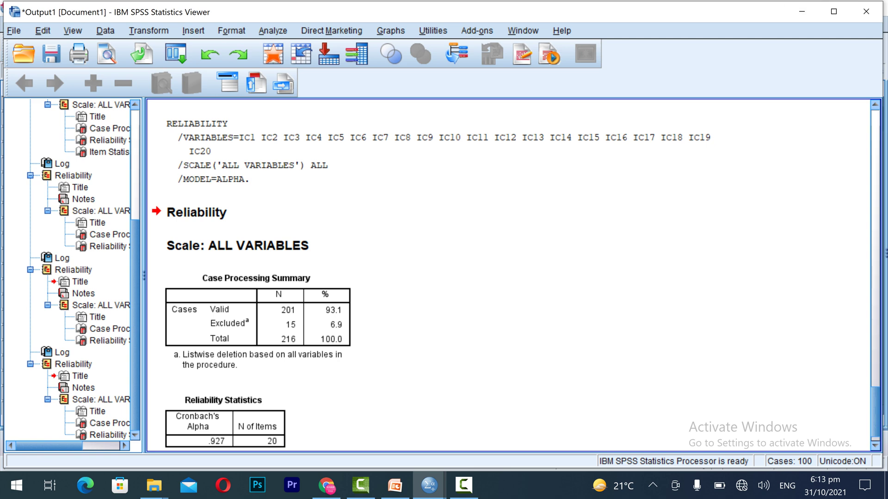
Switch to the Downloads folder in File Explorer, create a Word document there under its default name and open it
click(801, 11)
click(806, 8)
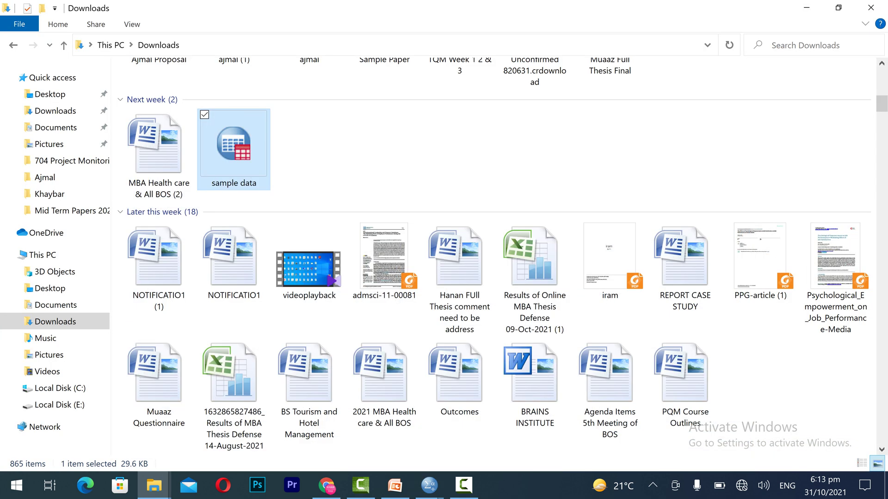
right_click(294, 145)
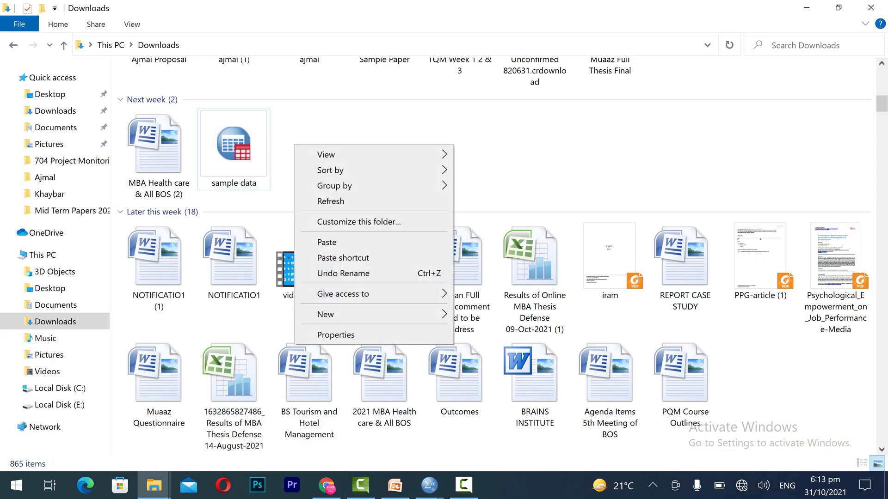
mouse_move(375, 314)
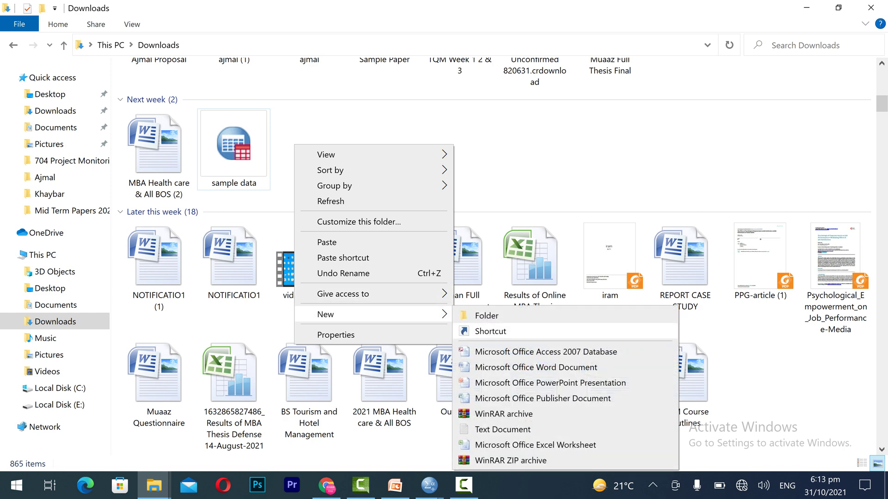
click(535, 368)
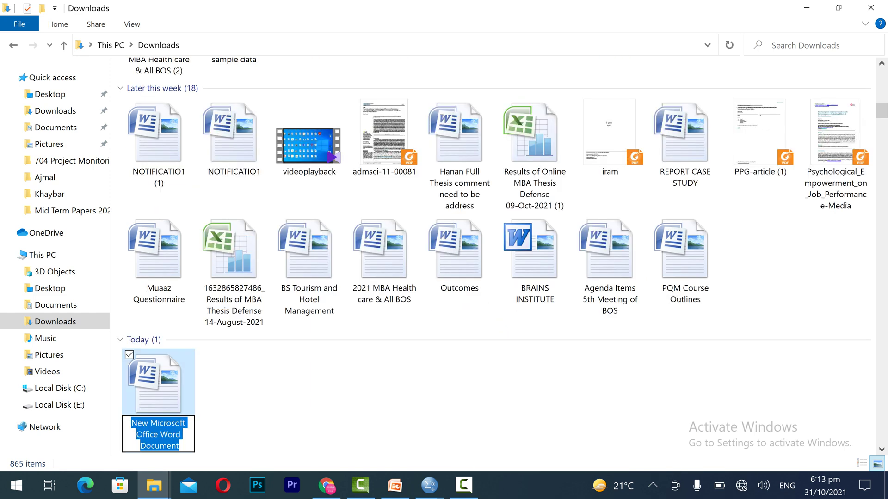
key(Return)
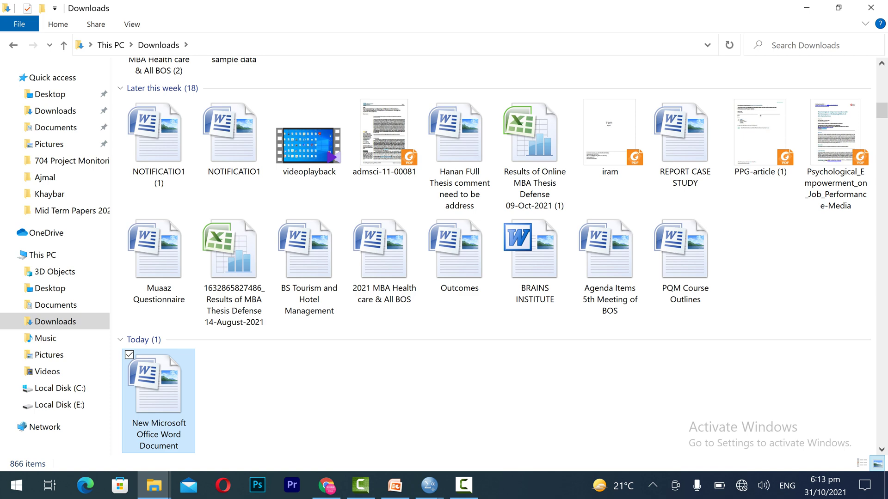
key(Return)
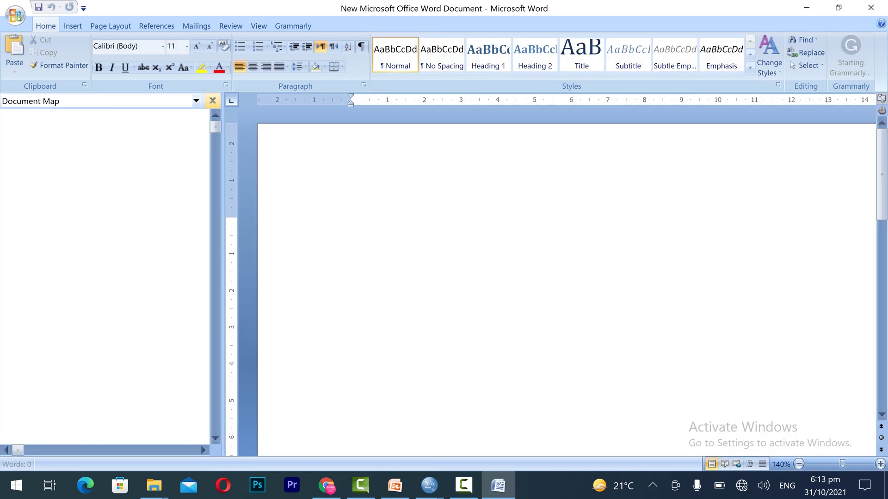
Hide the document map and insert a table with 3 columns and 6 rows
click(212, 101)
click(72, 26)
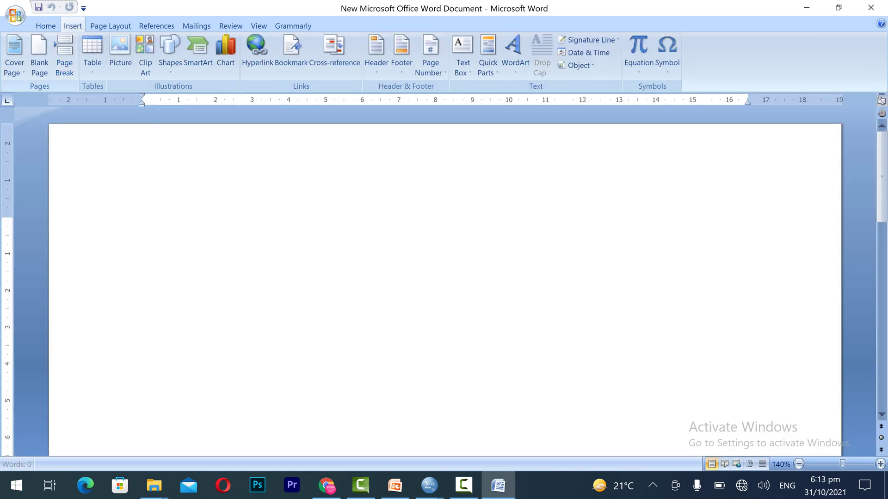
click(93, 53)
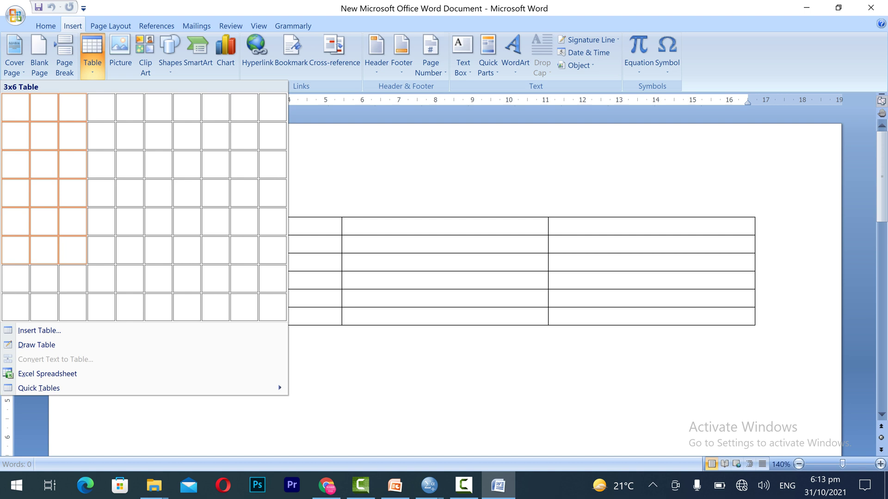
click(73, 250)
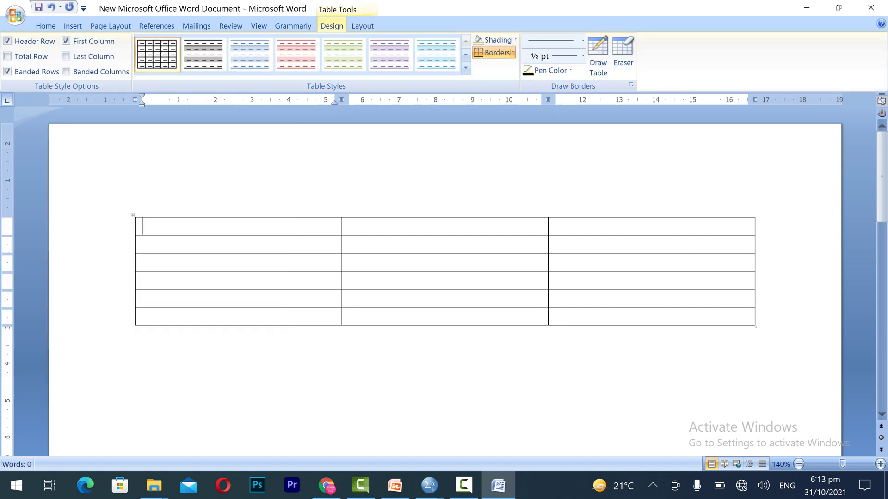
Enter the column headings "Variable", "Items" and "Cronbach's Value" in the table's first row
text(Variable)
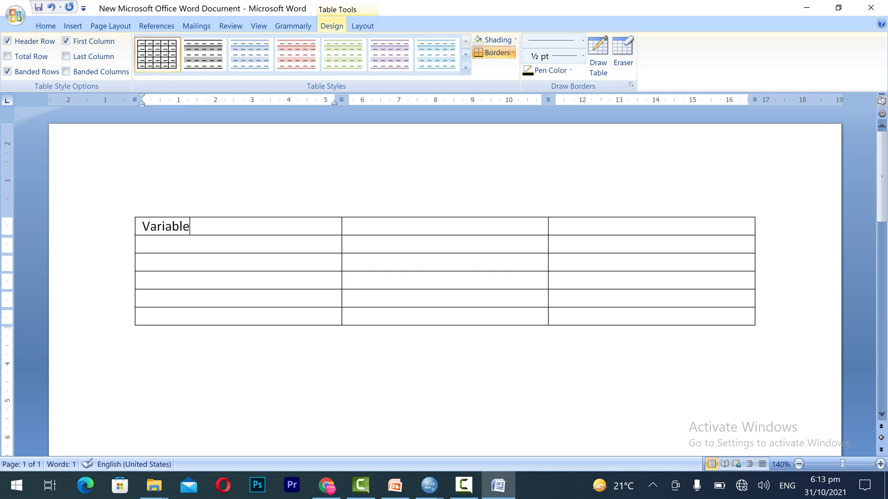
click(350, 227)
text(Items)
key(Tab)
text(Cronbac)
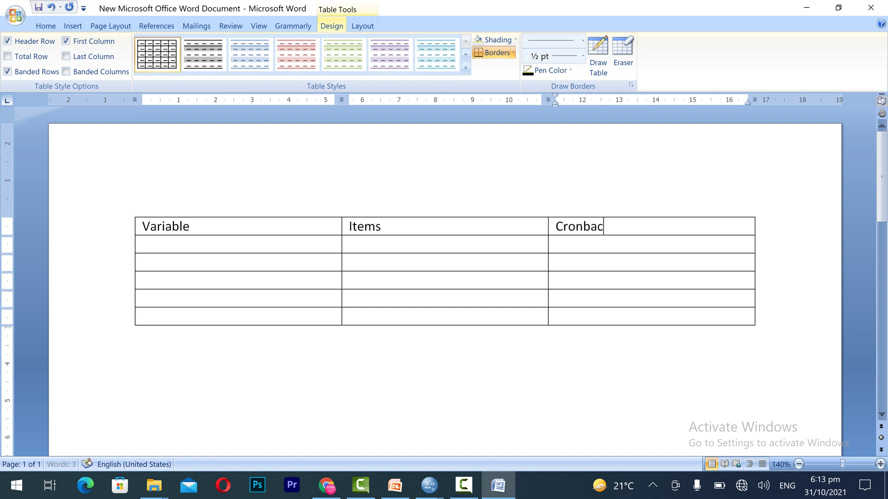
text(h's V)
text(alue)
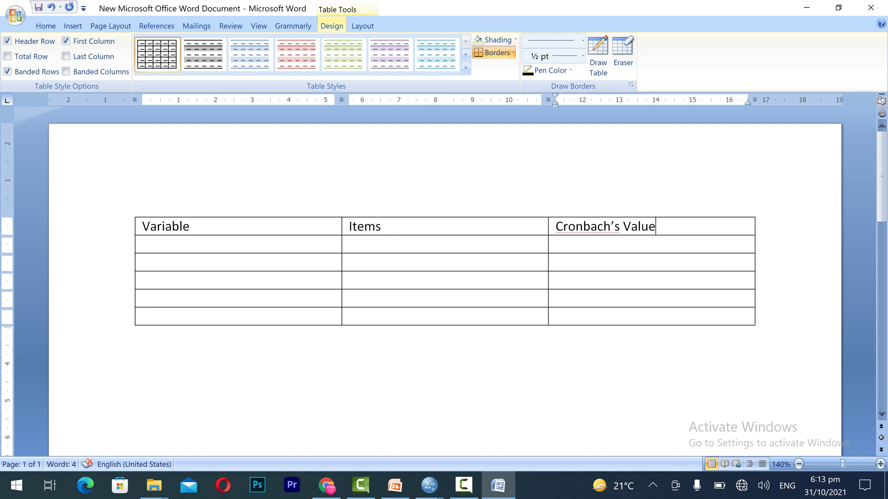
Make the table's three column headings bold and centre them in their cells
drag(656, 227, 444, 227)
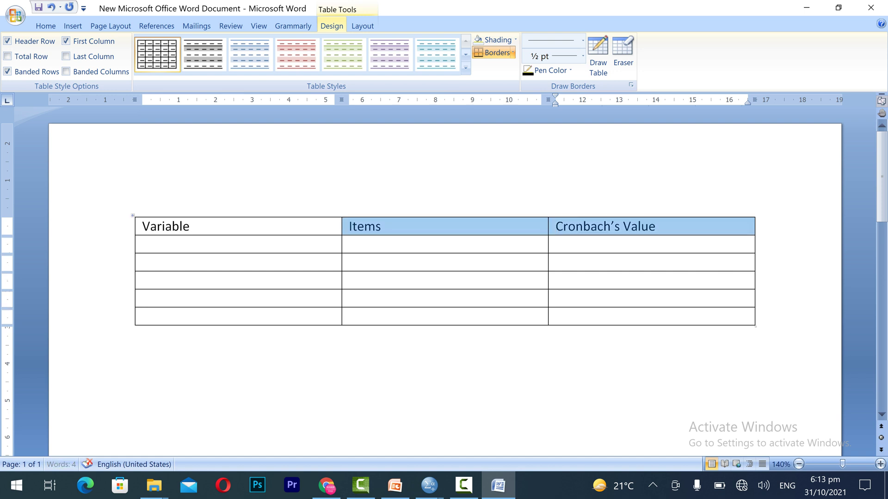
key(shift+Left)
key(ctrl+b)
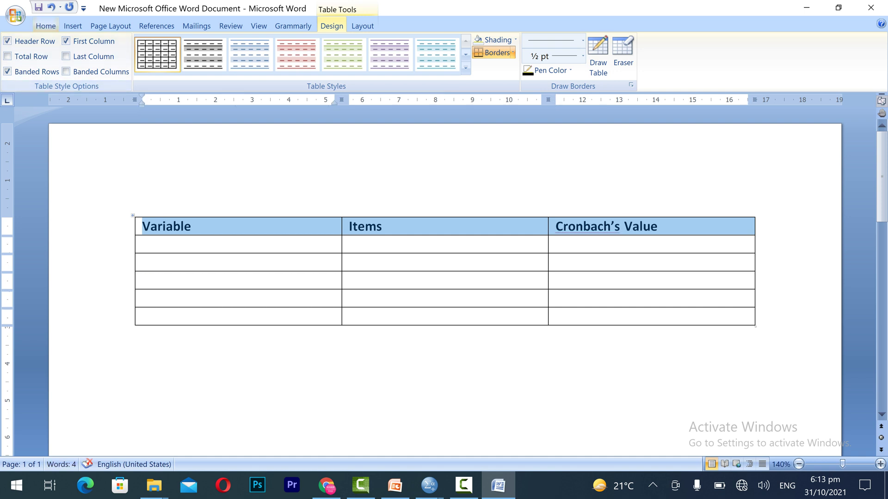
click(45, 27)
click(252, 67)
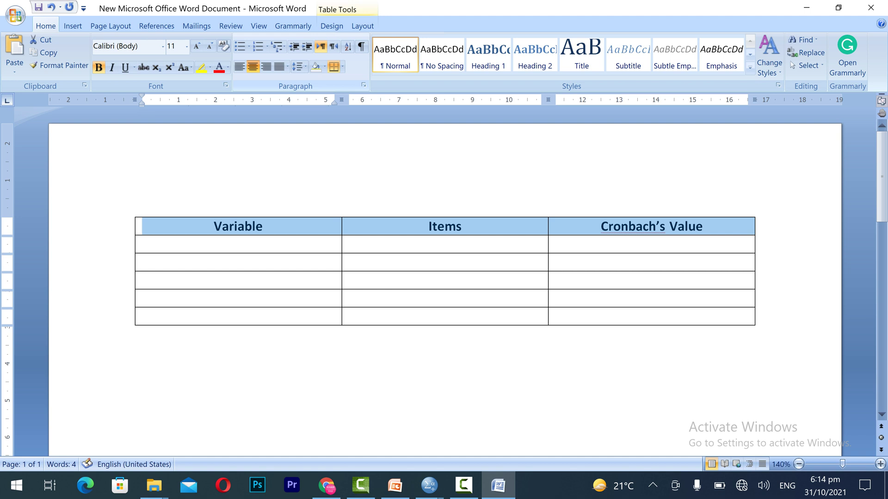
Enter "Psychological Empowerment (PE)" in the first cell below the Variable heading
click(143, 244)
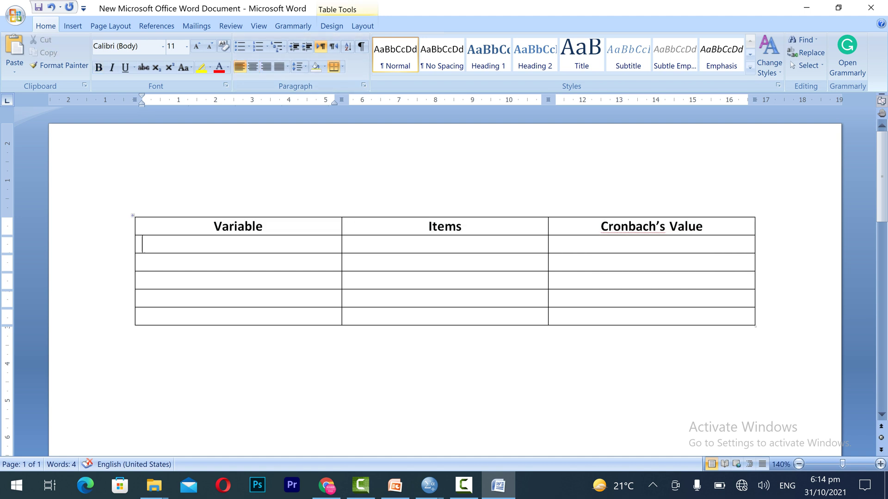
text(Psychol)
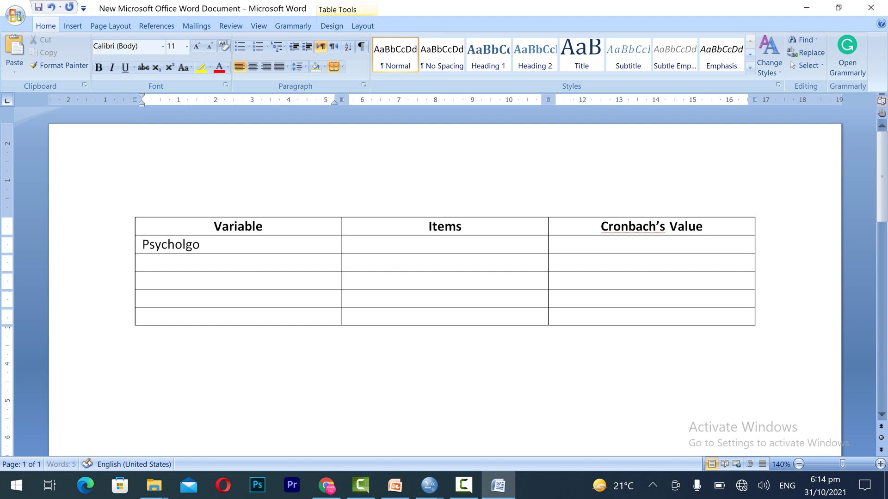
text(ogical Emo)
key(BackSpace)
key(BackSpace)
text(mpowerment ())
key(Left)
text(PE)
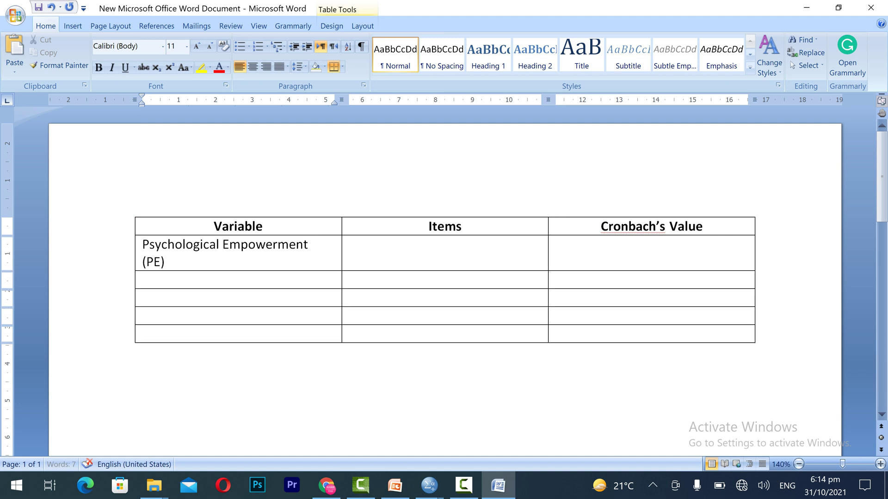
Add an empty row at the end of the table and place the cursor in the Items cell of the Psychological Empowerment row
click(143, 280)
click(758, 334)
key(Return)
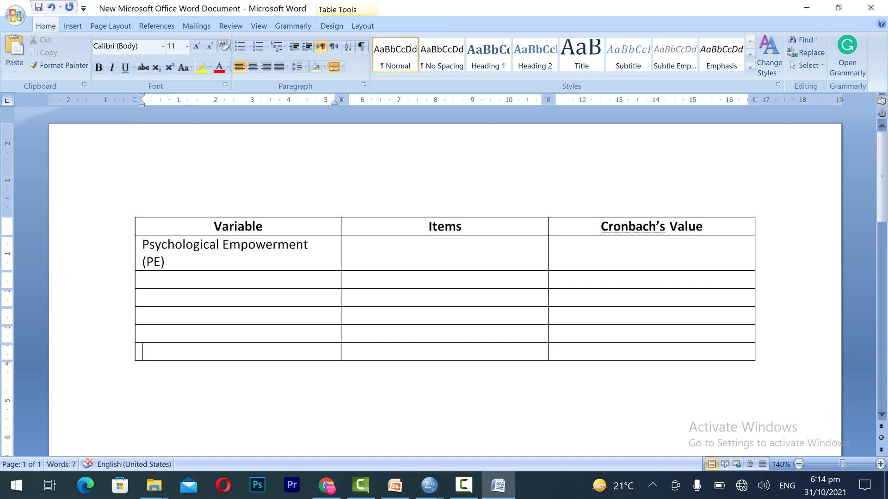
click(759, 334)
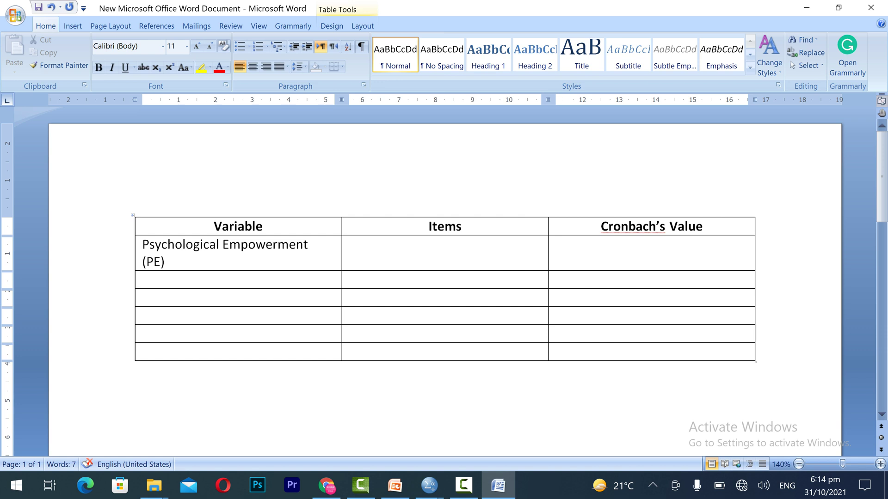
click(350, 244)
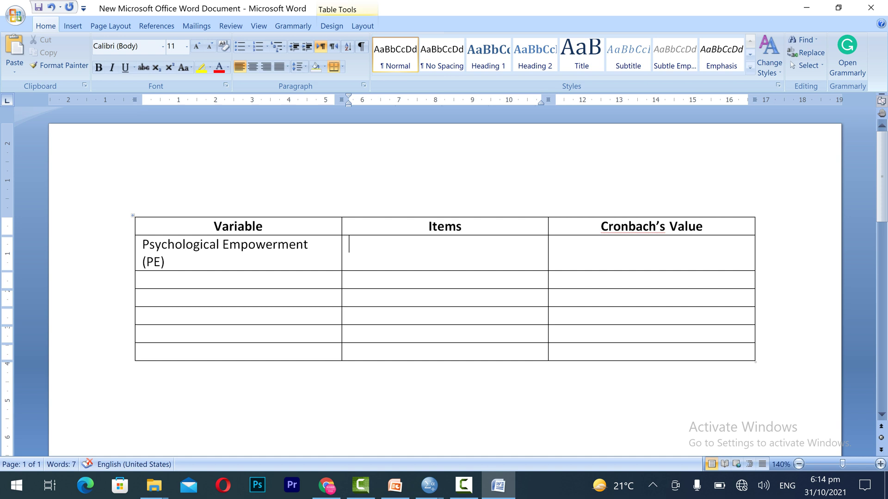
List the items M1, M2, M3, M4 and M5 on separate lines in the Items cell of the Psychological Empowerment row
text(M1)
key(Return)
text(m)
key(BackSpace)
text(m)
key(BackSpace)
text(M2)
key(Return)
text(M)
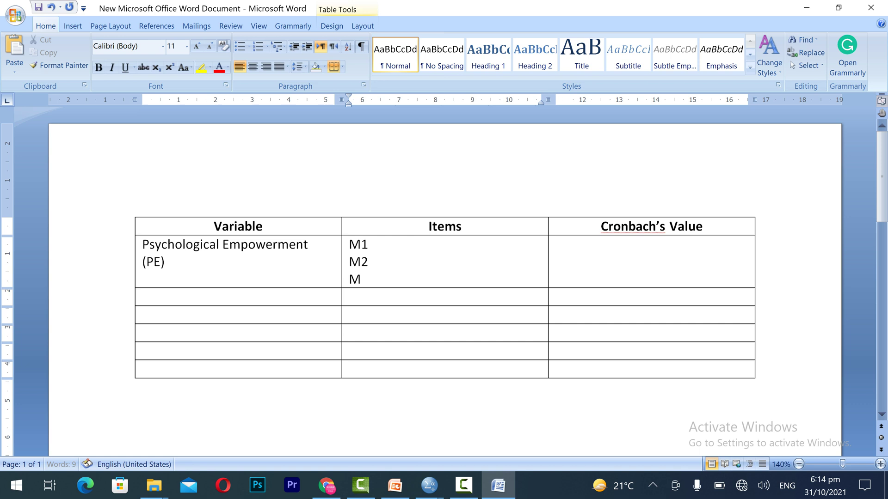
text(3)
key(Return)
text(M4)
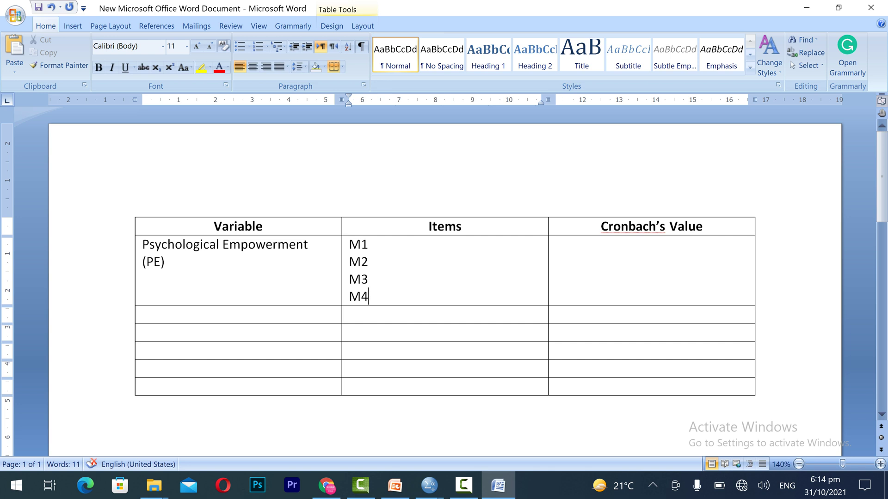
key(Return)
text(M5)
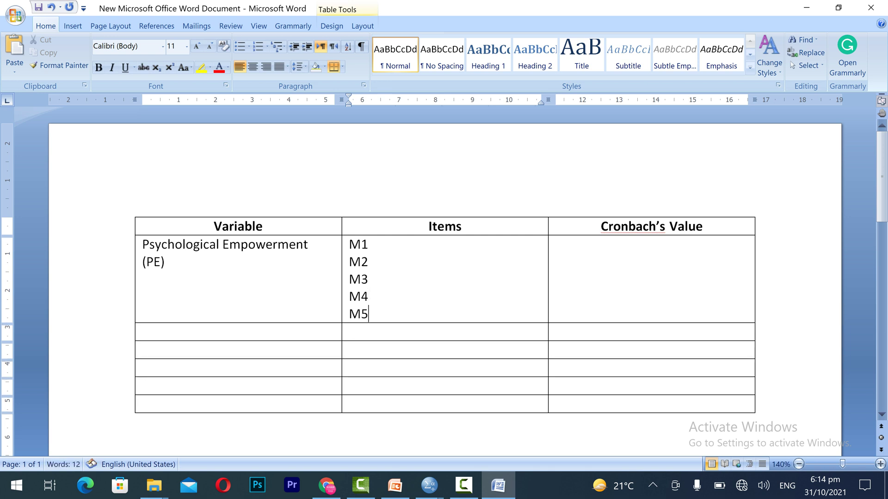
Switch to the sample data in SPSS and open the Reliability Analysis settings
mouse_move(429, 485)
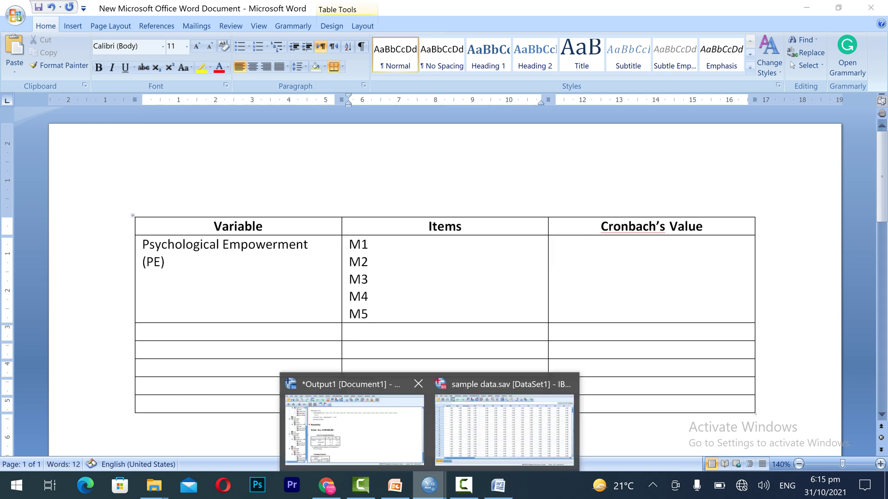
click(509, 418)
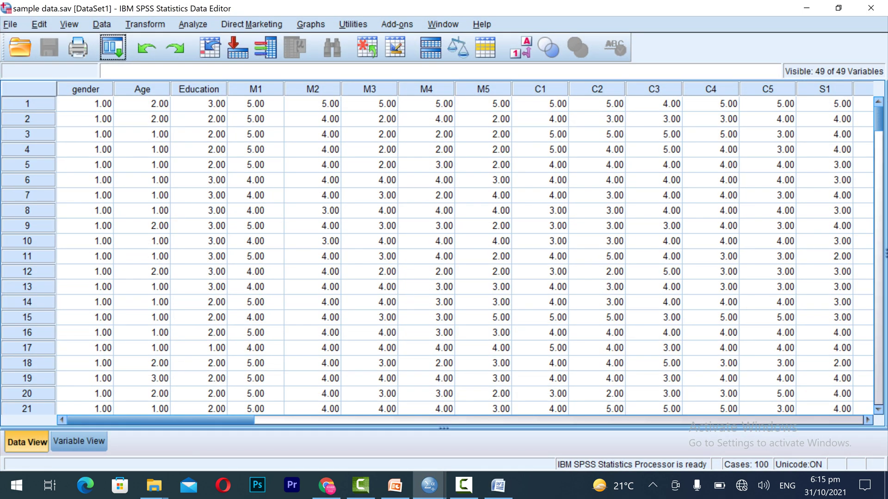
click(193, 25)
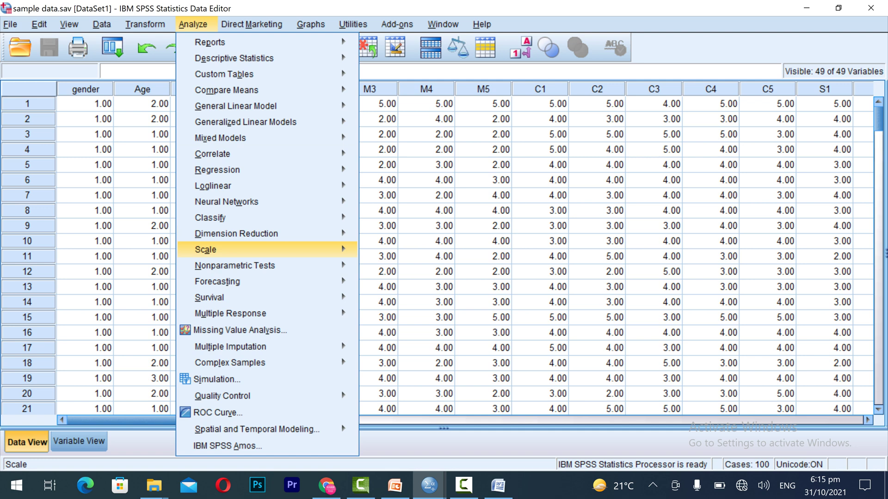
mouse_move(235, 266)
key(Up)
key(Right)
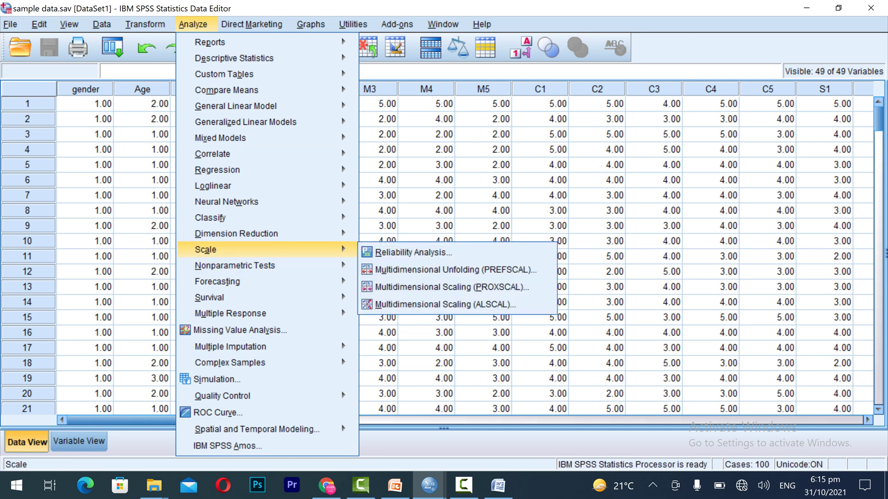
key(Return)
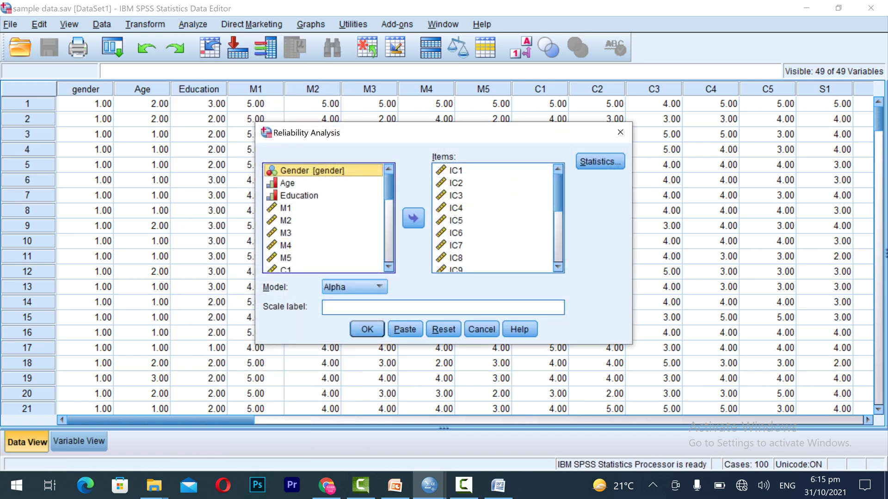
Examine the source variable list for the item names that follow M5
click(389, 238)
click(388, 170)
click(389, 169)
scroll(324, 217, up, 1)
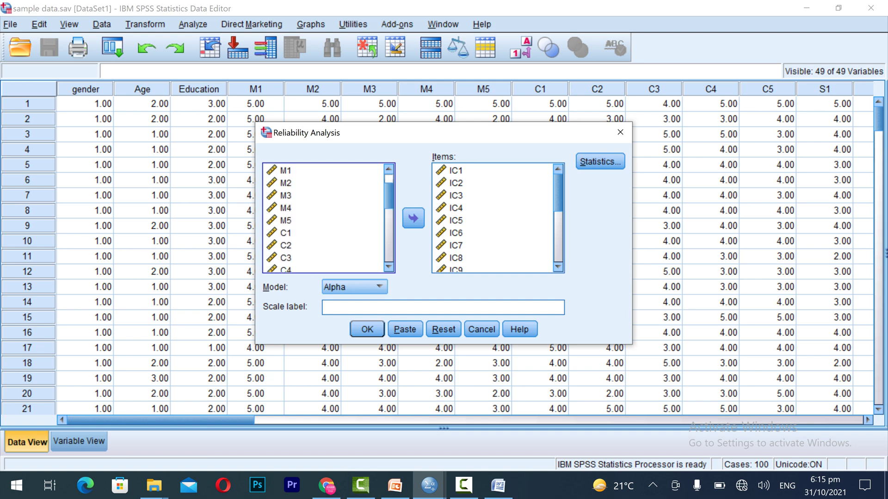
click(285, 233)
key(Down)
key(Down)
key(Down)
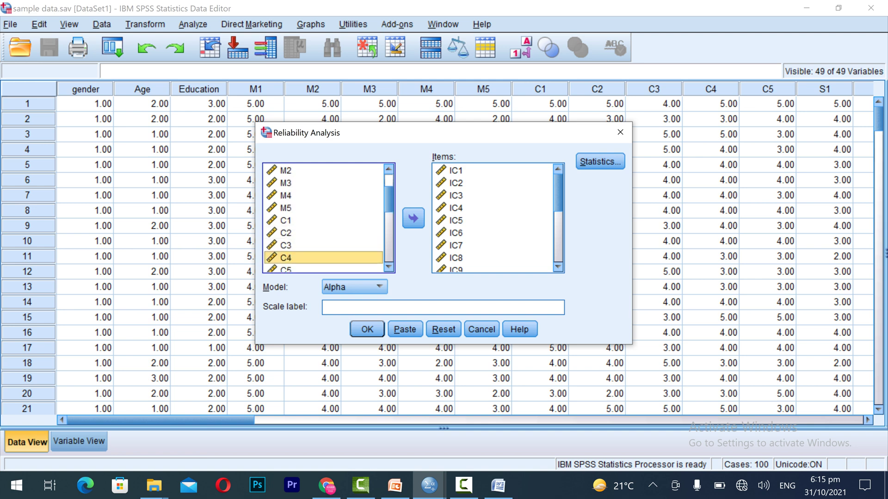
key(Down)
key(Down)
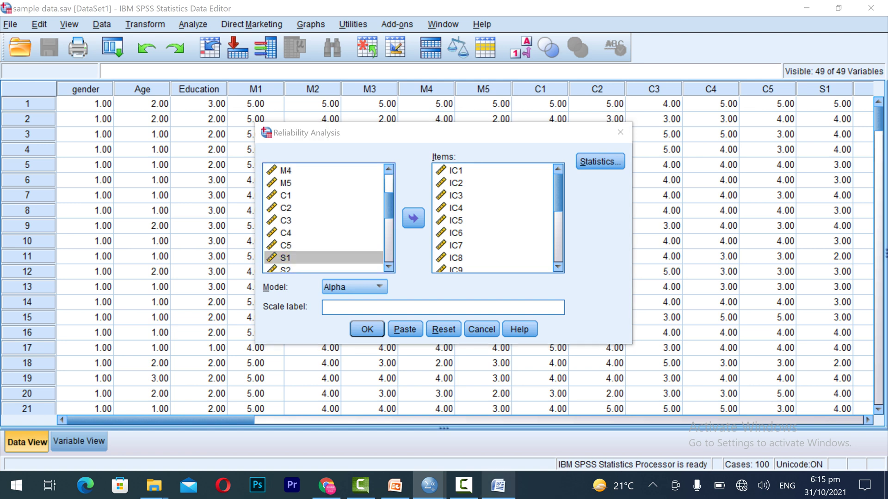
Return to the Word table and list C1 to C5 on separate lines in the Items cell below the M items
key(alt+Tab)
key(Down)
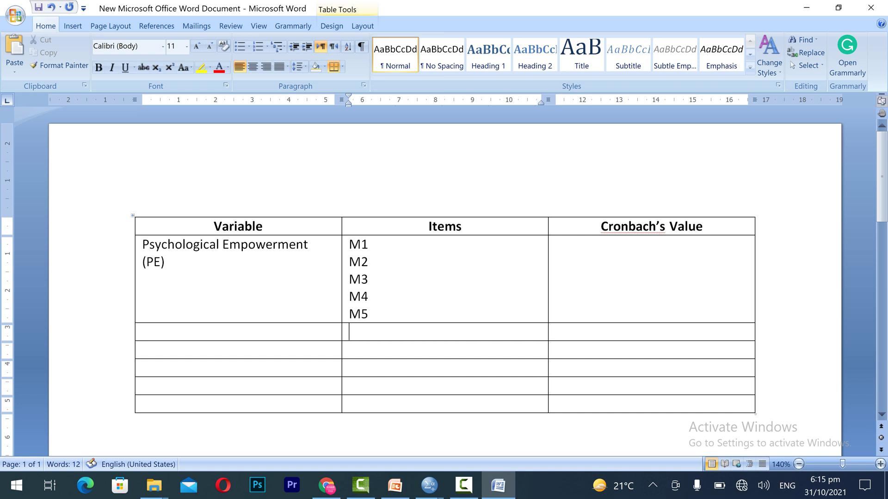
text(C1)
key(Return)
text(C2)
key(Return)
text(C3 C4)
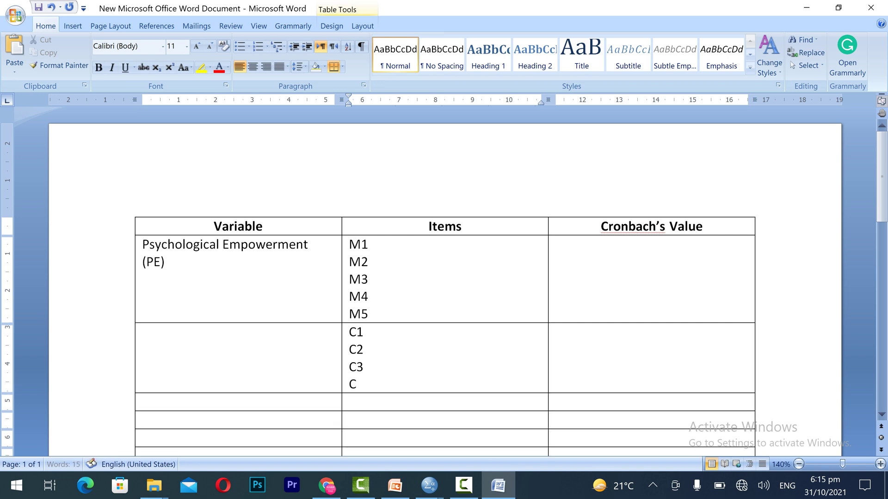
key(Return)
text(C5)
key(Return)
key(BackSpace)
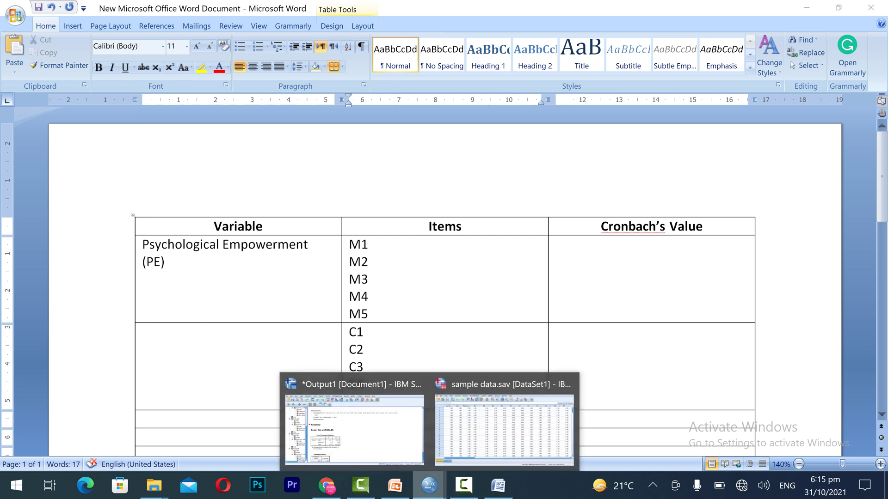
Check the S item names in the SPSS variable list and enter S1 to S5 on separate lines in the Word table's next Items cell
click(508, 423)
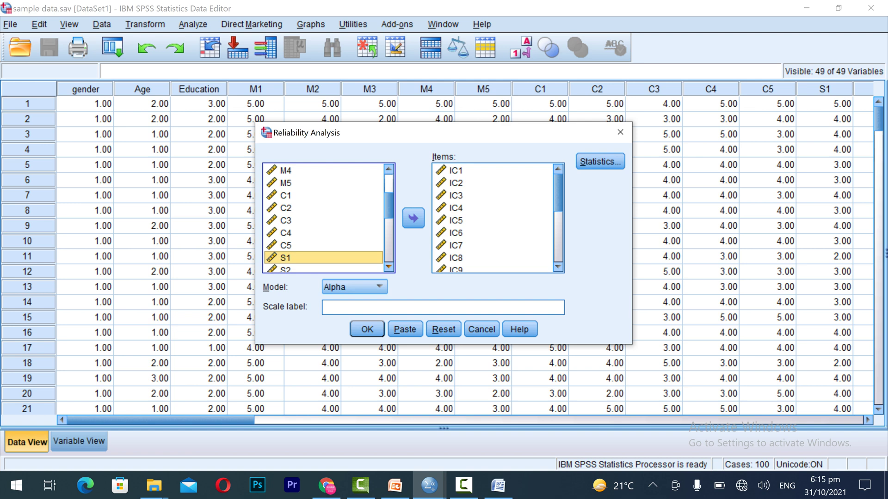
scroll(324, 218, down, 2)
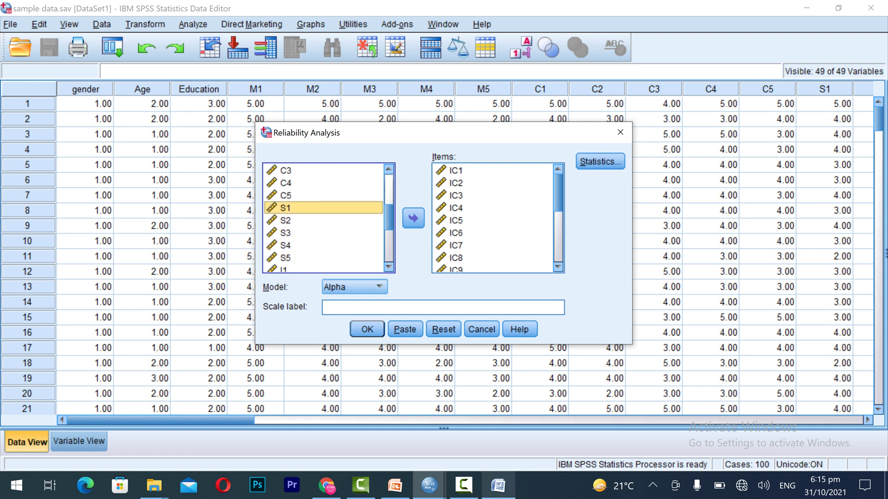
click(498, 486)
text(S1)
key(Return)
text(1 S)
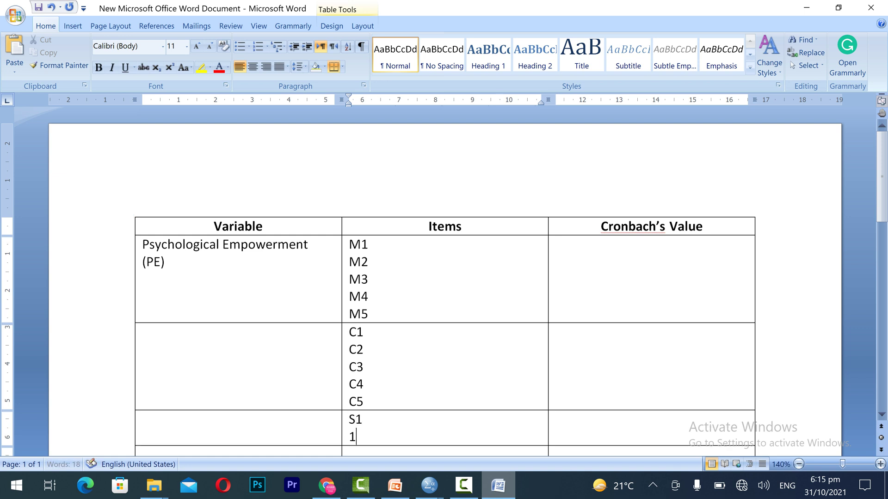
text(2)
key(BackSpace)
key(BackSpace)
text(S2)
key(Return)
text(S3)
key(Return)
text(S)
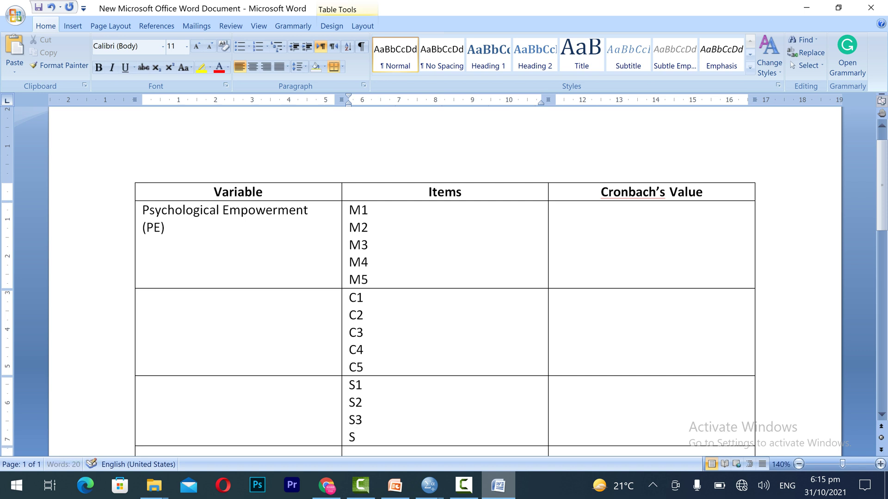
text(5)
key(BackSpace)
text(4)
key(Return)
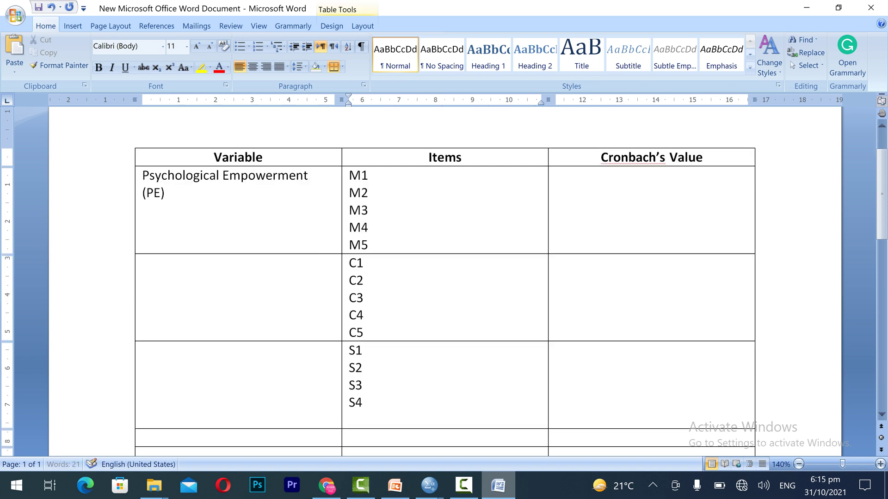
text(S5)
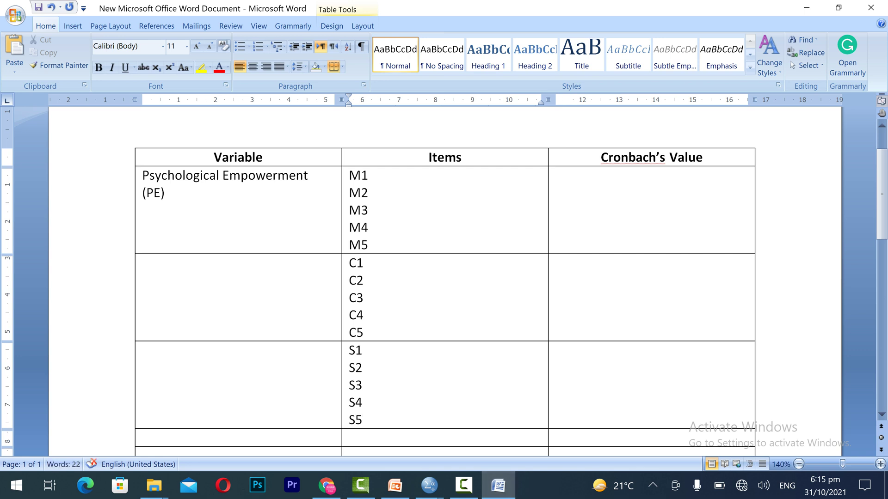
Check the item names after S5 in SPSS and enter I1 to I5 on separate lines in the Word table's next Items cell
mouse_move(395, 485)
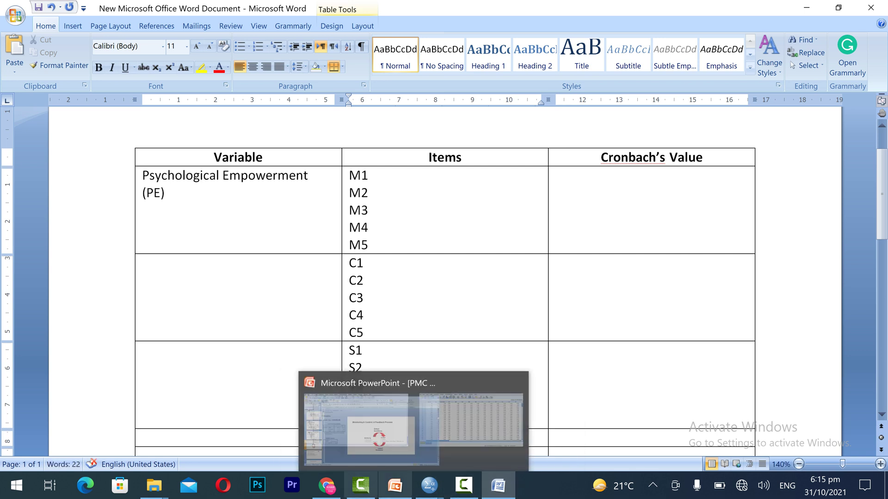
mouse_move(429, 485)
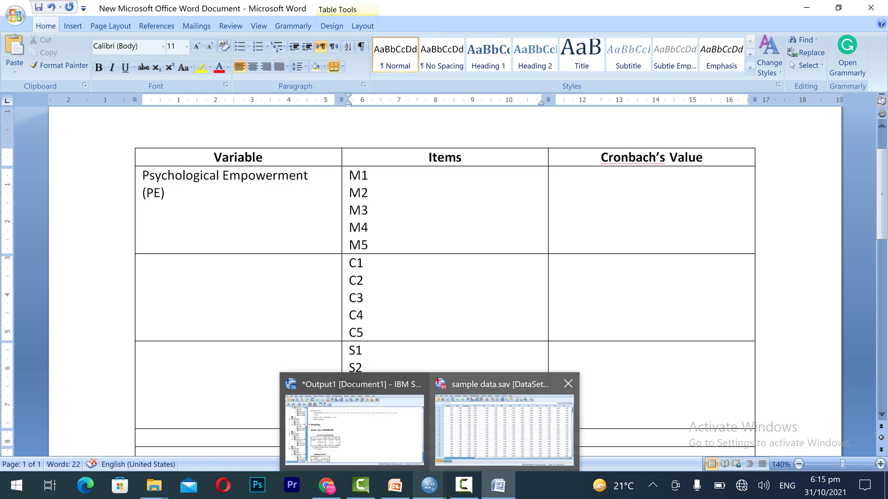
click(504, 428)
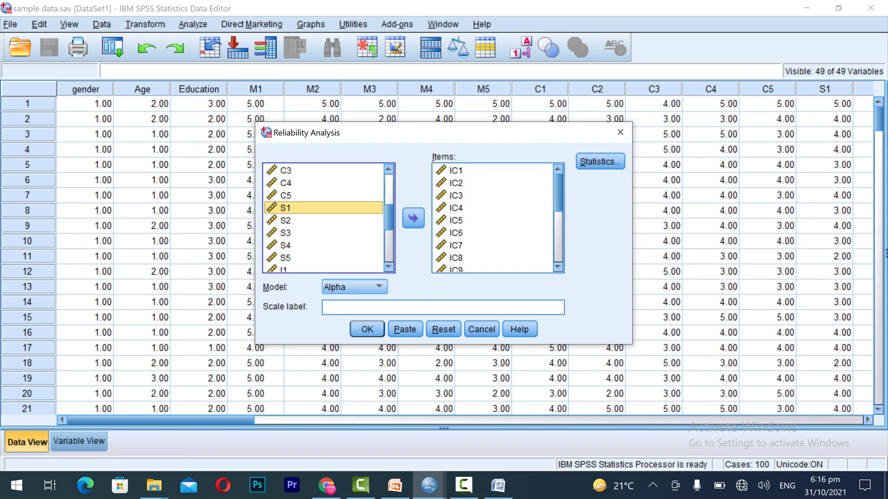
scroll(324, 217, down, 2)
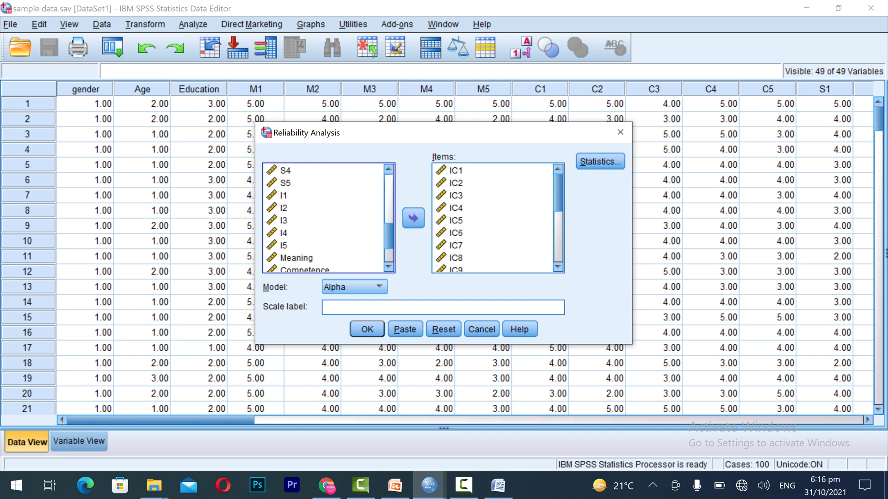
click(498, 486)
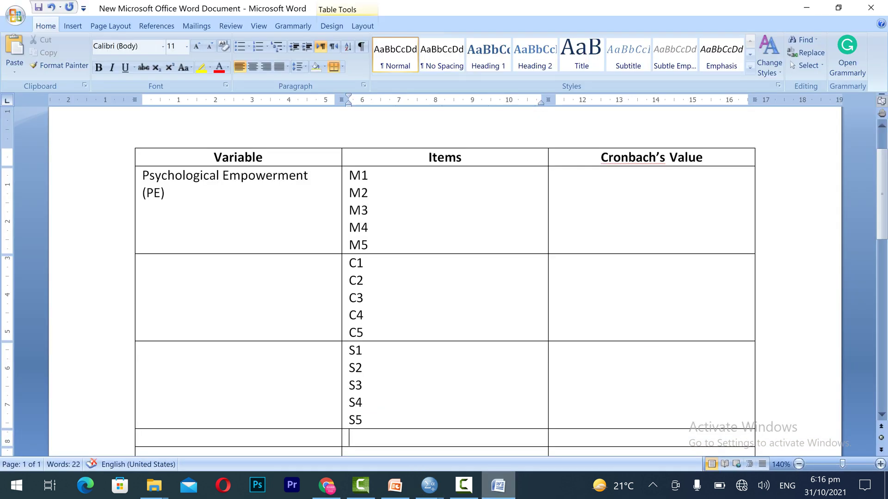
text(I1)
key(Return)
text(I2)
key(Return)
text(I3)
text(I4)
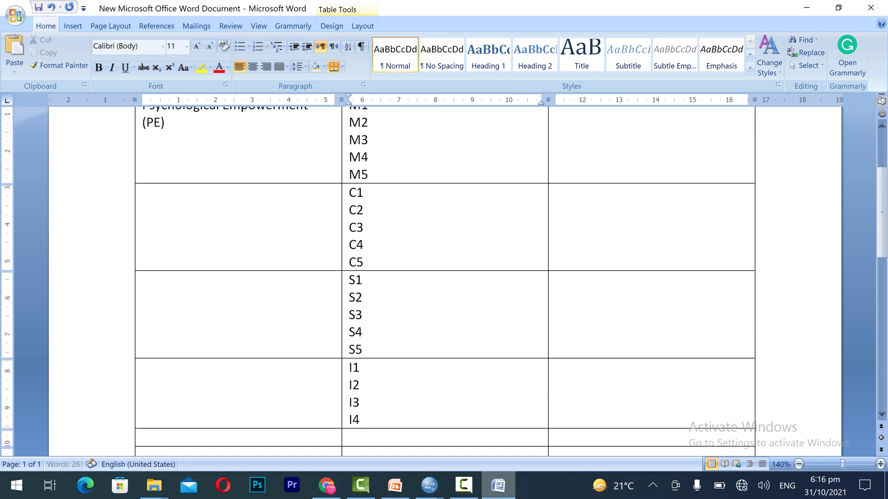
key(Return)
text(I5)
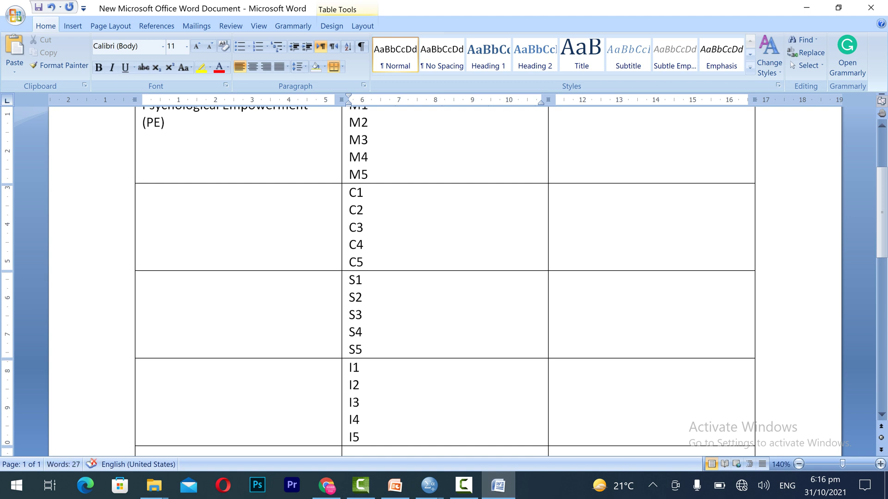
Enter "Individual Creativity (IC)" in the Variable cell of the row below the I items
scroll(444, 277, down, 3)
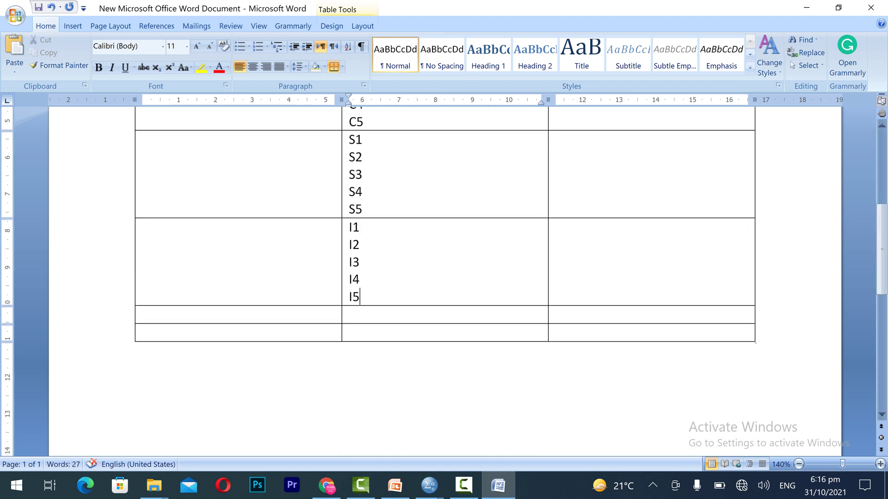
click(142, 315)
text(Individual Creativity ())
key(Left)
text(IC)
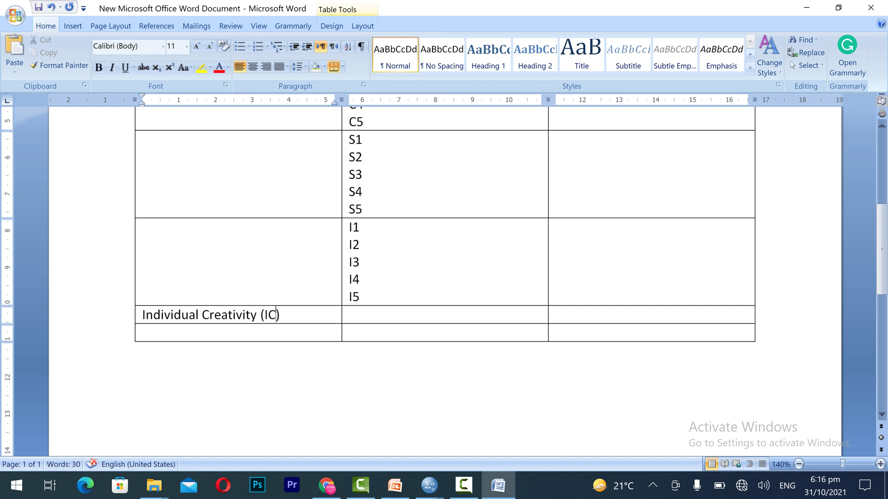
List the items IC1 to IC7 on separate lines in the Items cell of the Individual Creativity row
key(Tab)
text(IC1)
key(Return)
text(IC)
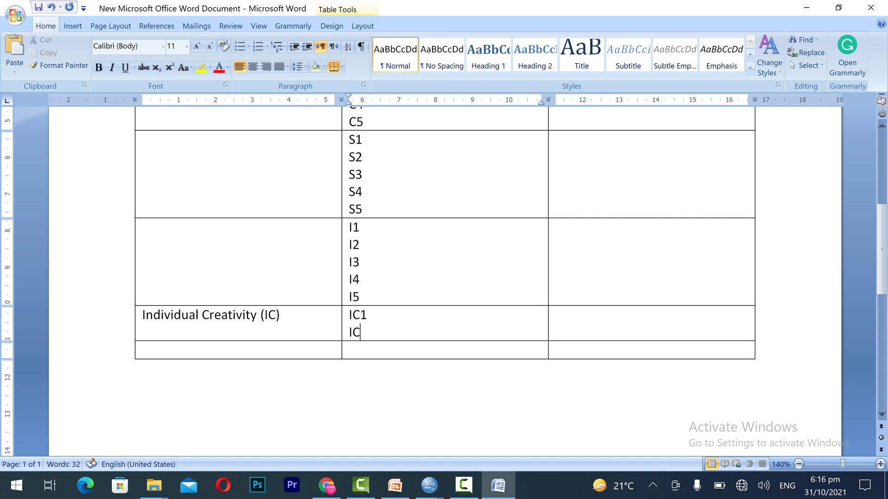
text(2)
key(Return)
text(IC3)
key(Return)
text(IC4)
key(Return)
text(IC5)
key(Return)
text(IC)
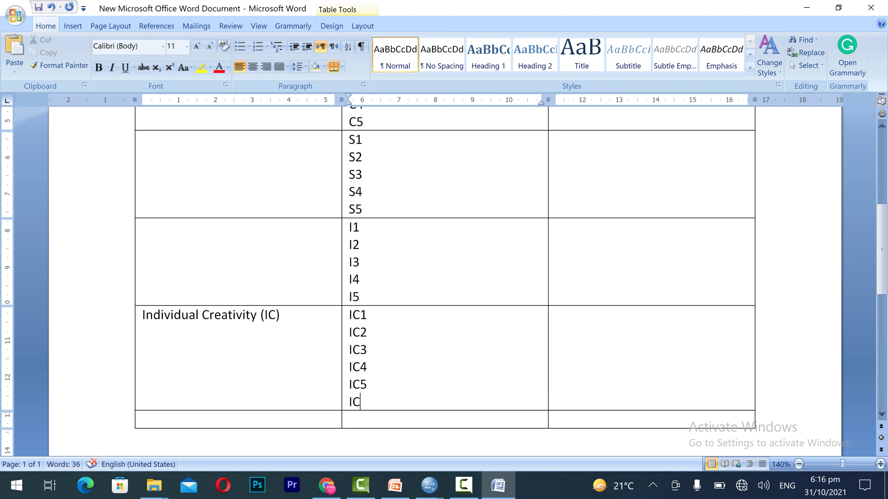
text(5)
key(BackSpace)
text(6)
key(Return)
text(IC)
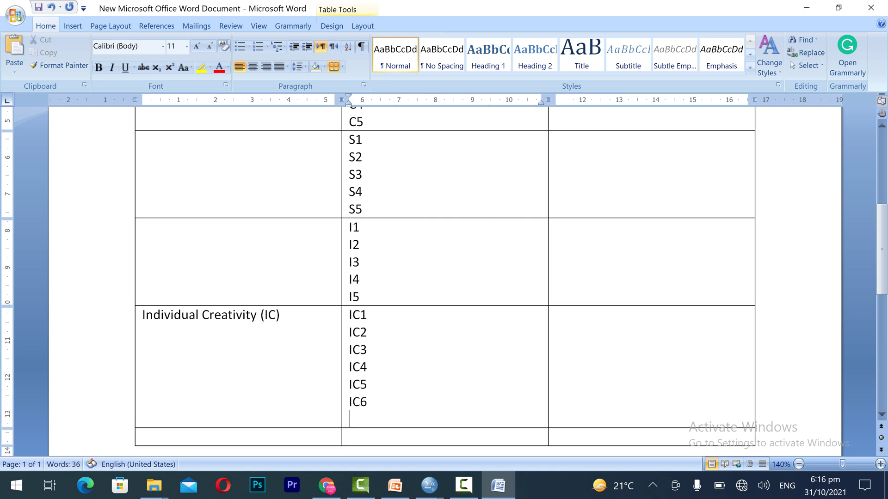
text(7)
key(Return)
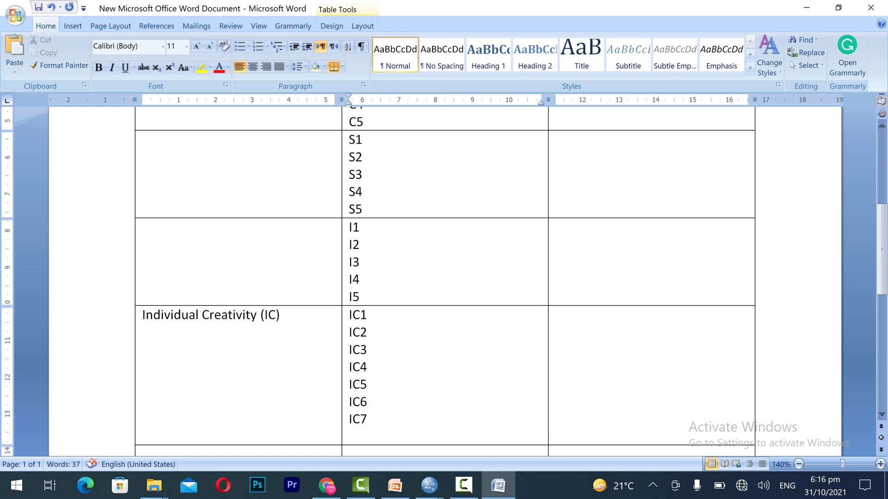
Continue the Individual Creativity items list below IC7 with six single dots on separate lines, ending with IC20
text(.)
key(Return)
text(.)
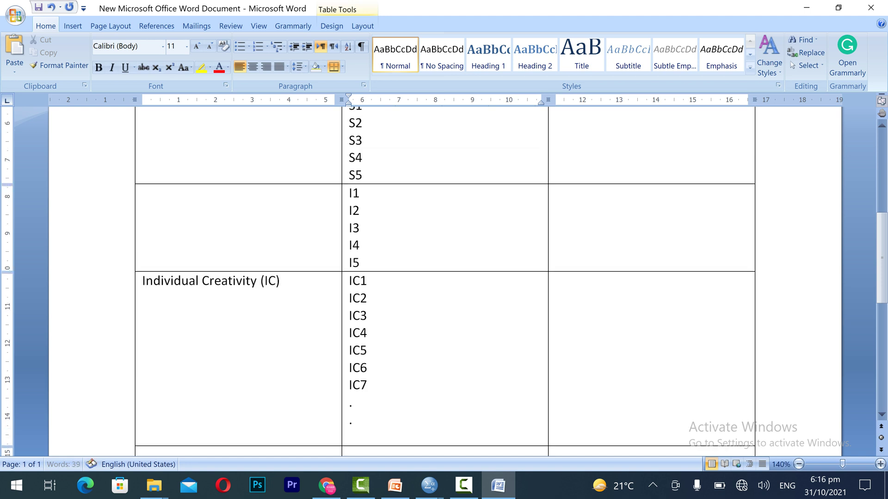
key(Return)
text(.)
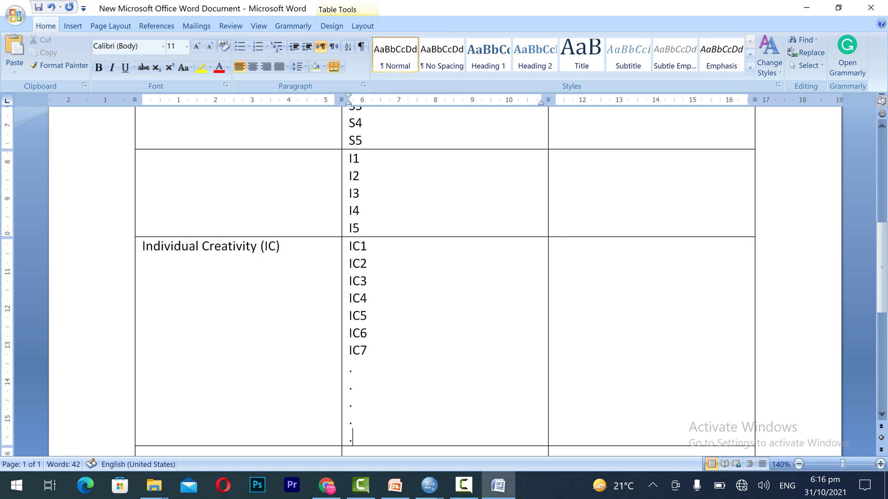
key(Return)
text(.)
key(Return)
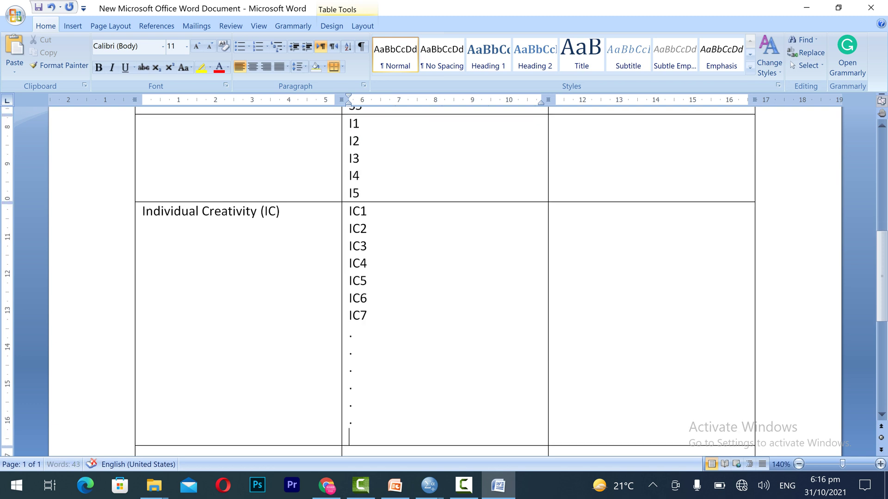
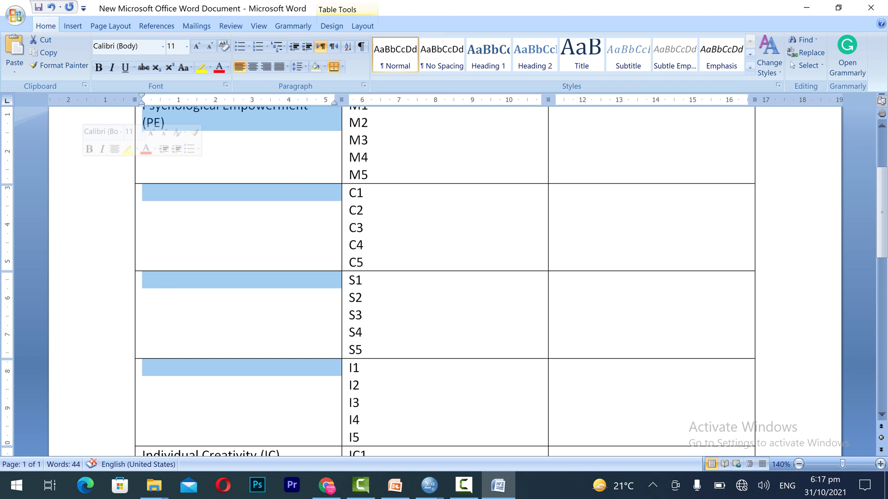
Merge the Psychological Empowerment (PE) cell with the three empty Variable cells beneath it and centre its text horizontally
right_click(98, 124)
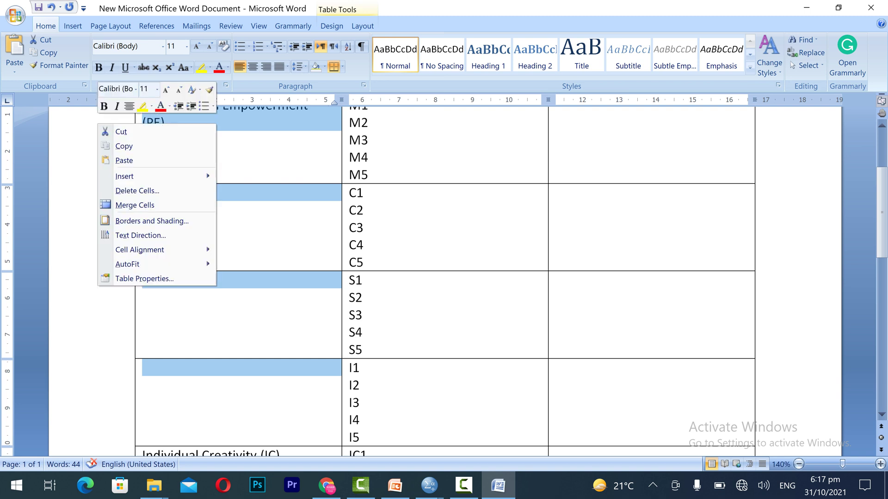
click(134, 205)
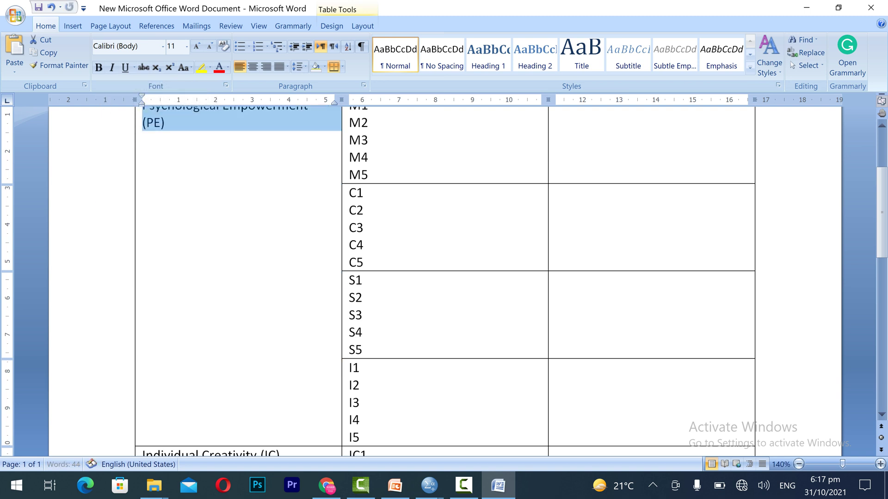
key(ctrl+e)
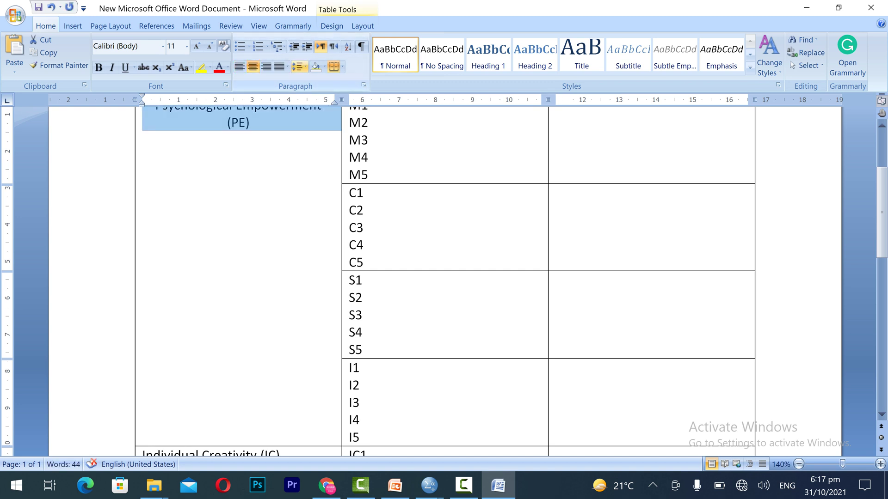
scroll(443, 278, up, 3)
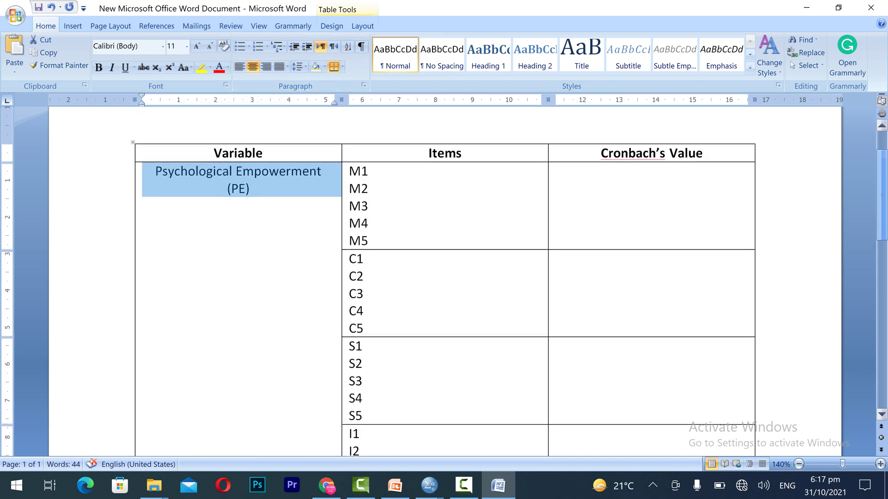
click(250, 189)
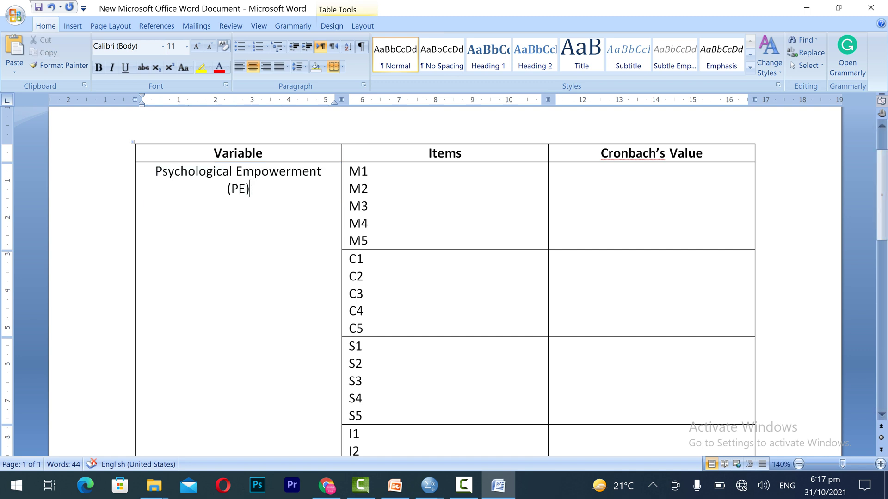
Merge the four Cronbach's Value cells beside the M, C, S and I item groups into one cell
drag(561, 172, 564, 319)
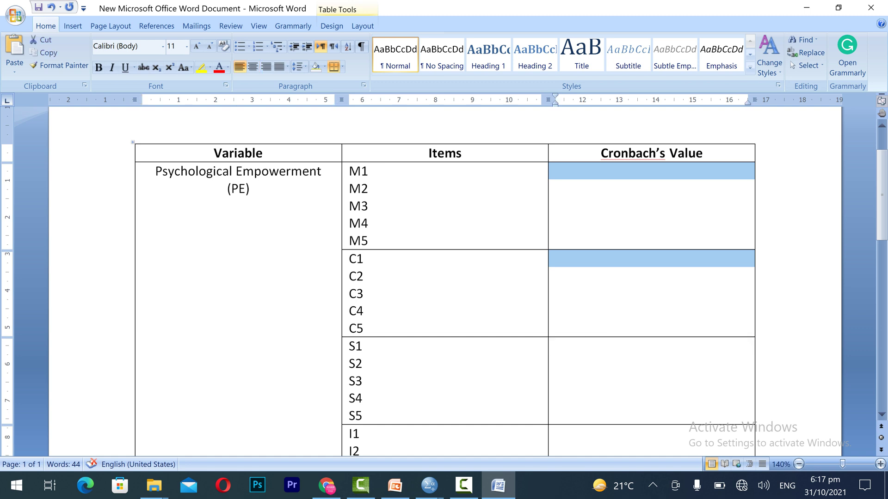
click(561, 172)
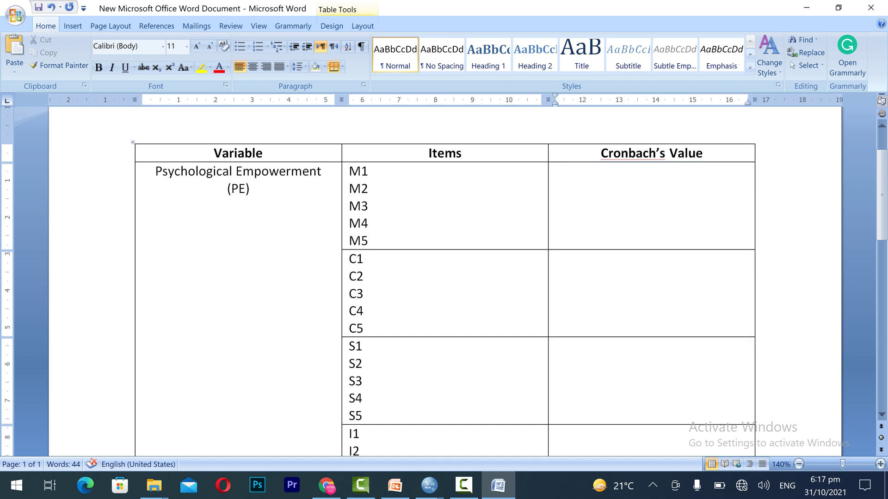
scroll(444, 278, down, 1)
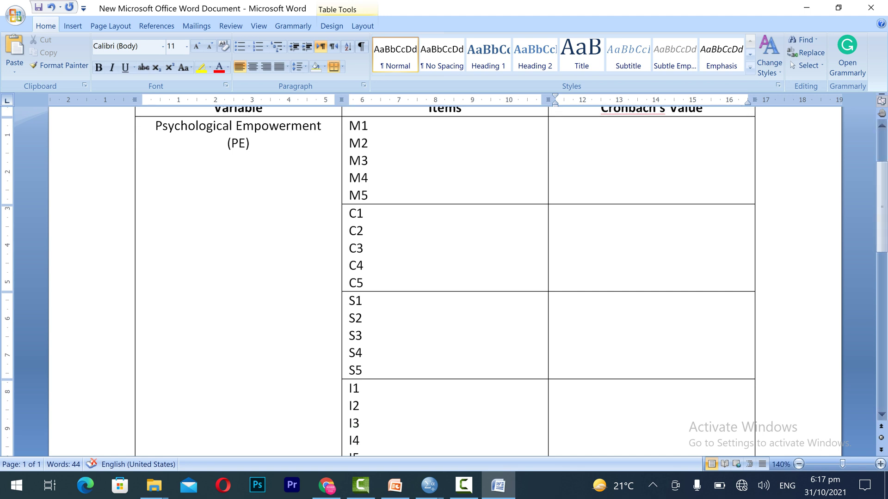
drag(350, 126, 369, 196)
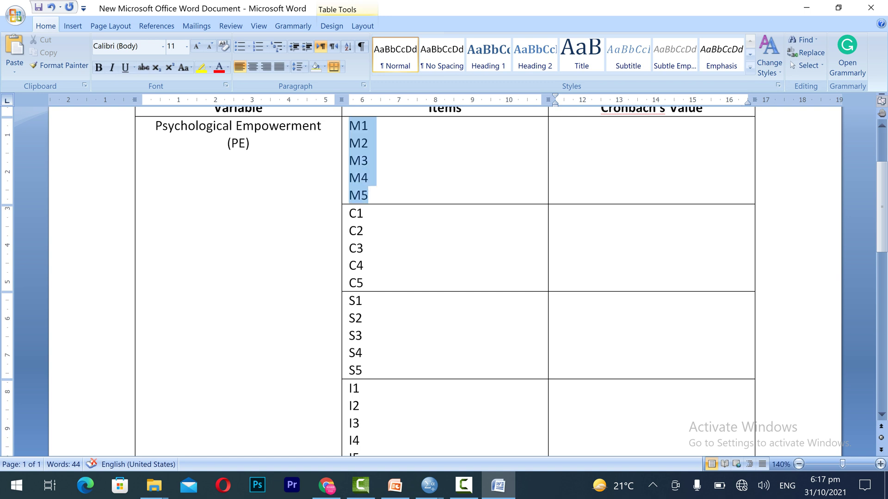
drag(350, 214, 366, 283)
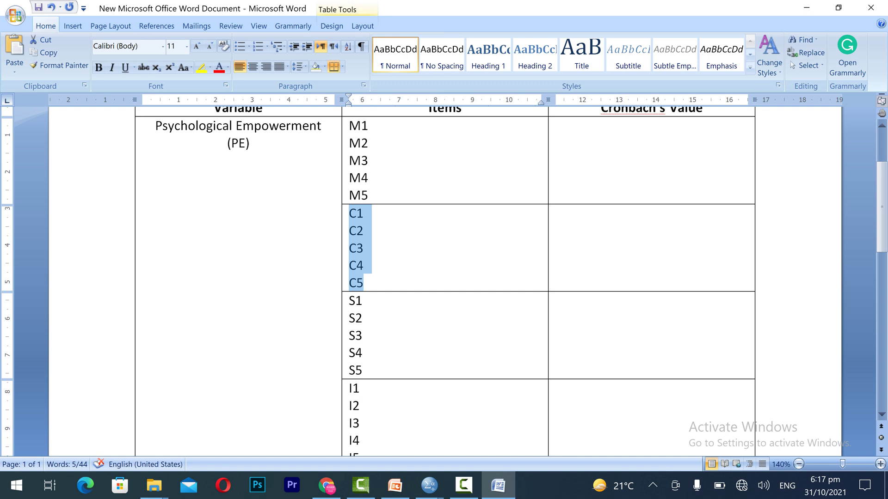
drag(647, 160, 647, 307)
key(shift+Down)
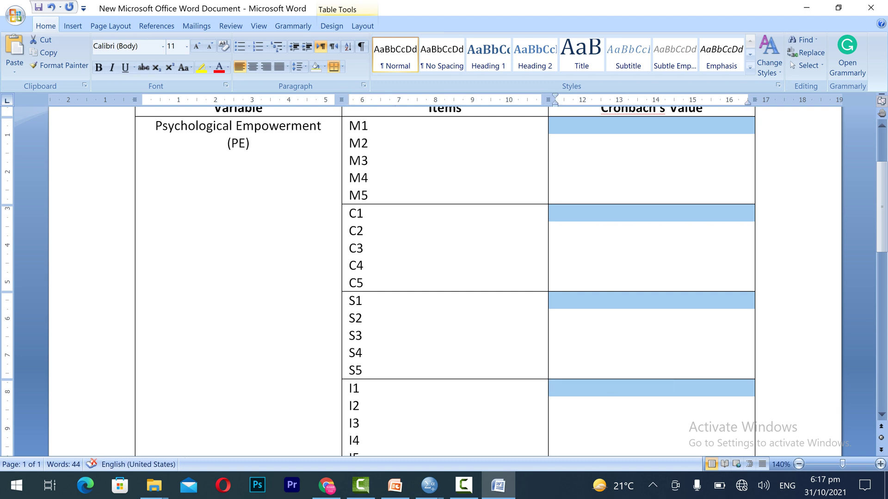
right_click(640, 122)
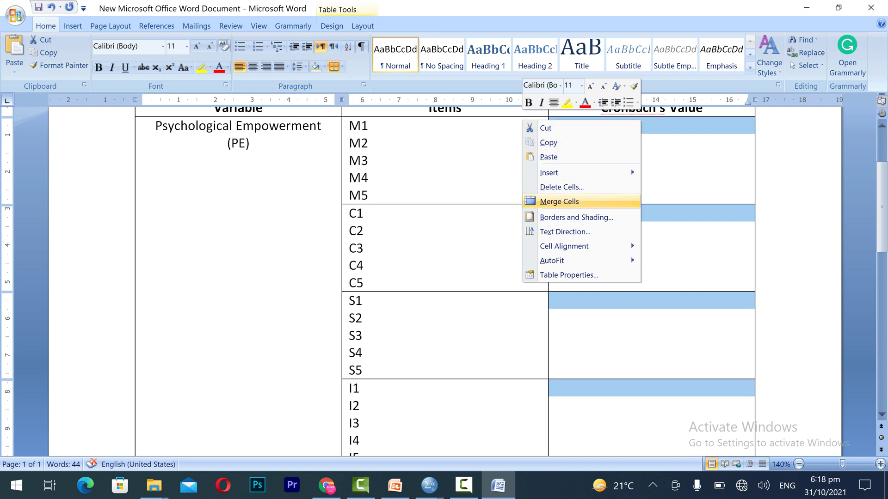
key(Return)
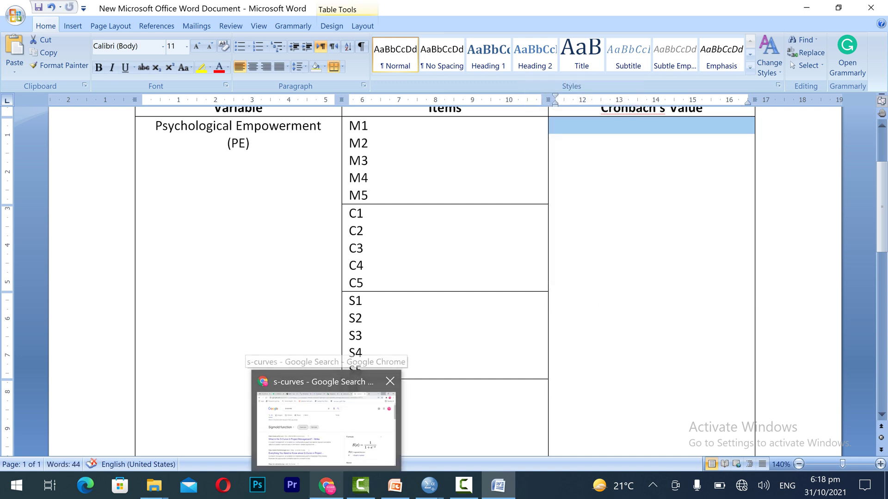
Look up the Psychological Empowerment scale's alpha in the SPSS output and enter 0.913 in Word's merged Cronbach's Value cell
mouse_move(429, 486)
click(354, 431)
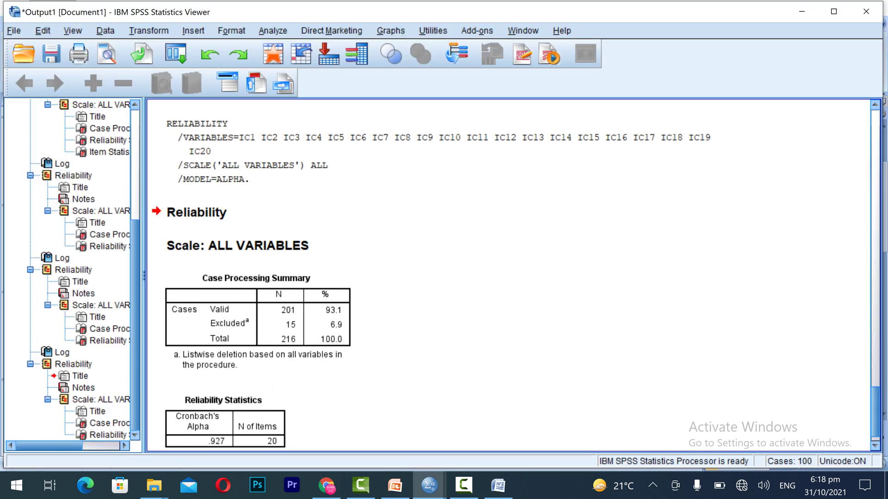
scroll(513, 275, up, 5)
click(226, 237)
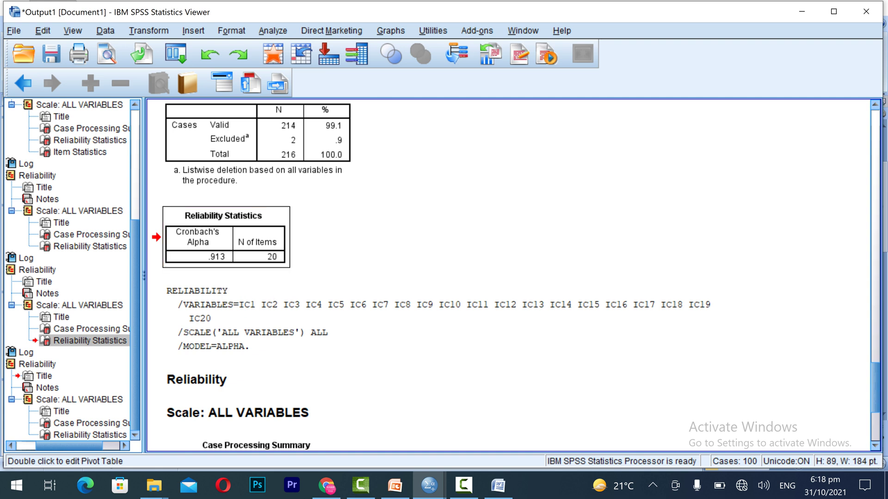
click(498, 486)
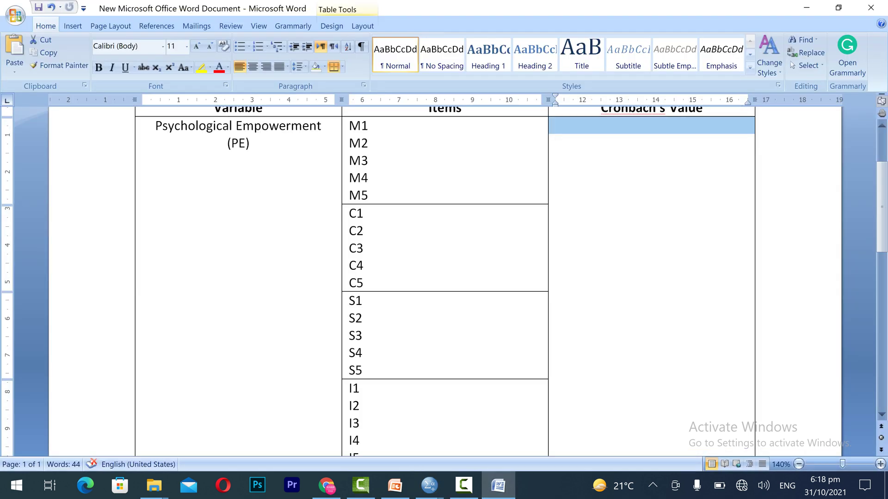
click(556, 126)
text(0.913)
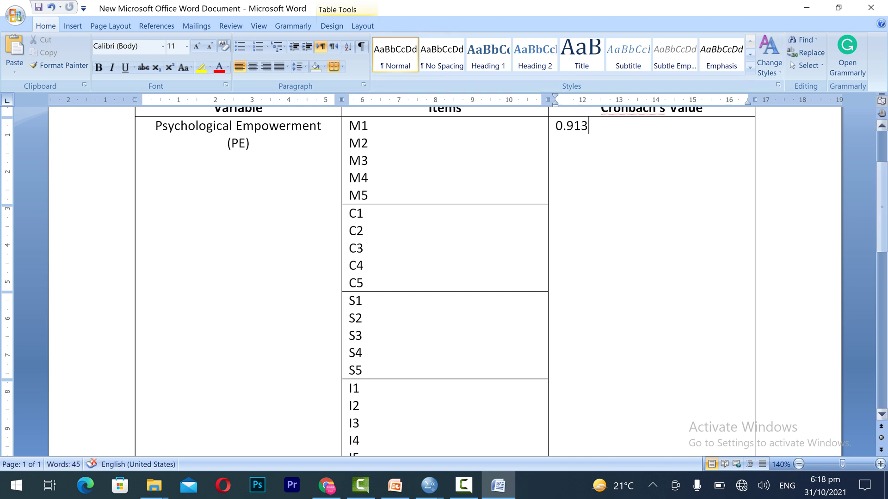
Centre the 0.913 value and the Psychological Empowerment (PE) label both vertically and horizontally in their merged cells
scroll(444, 278, up, 1)
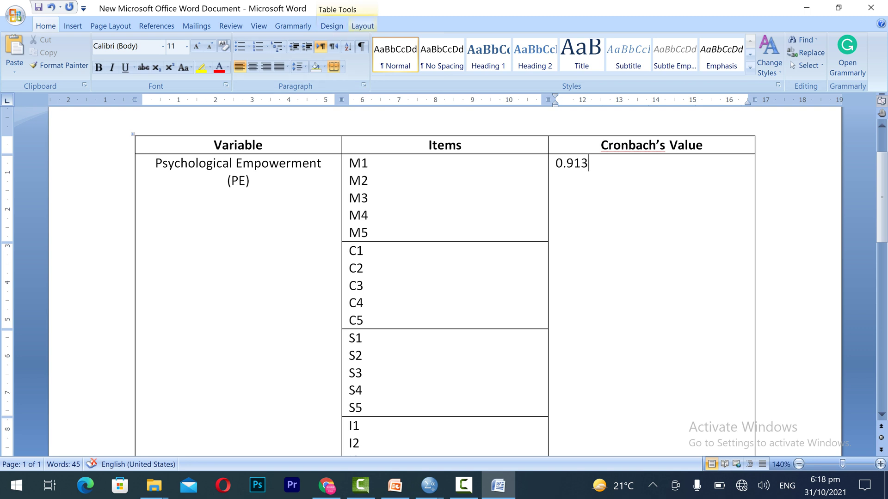
click(363, 26)
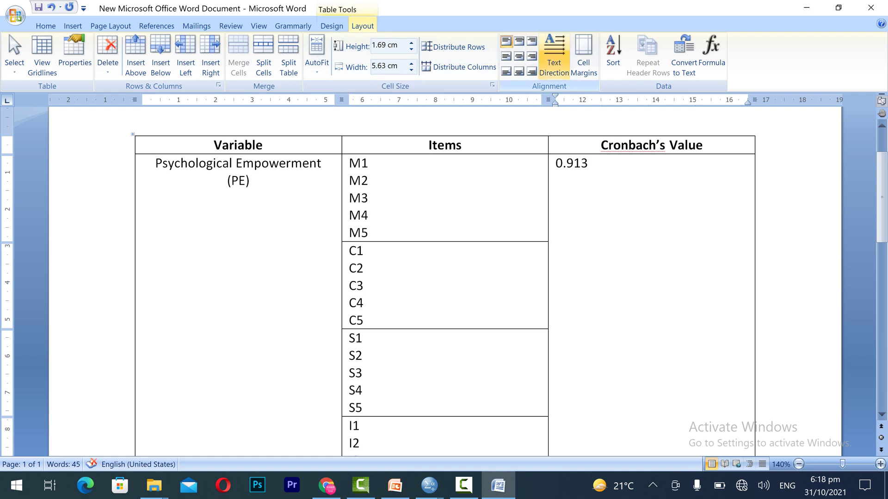
click(519, 56)
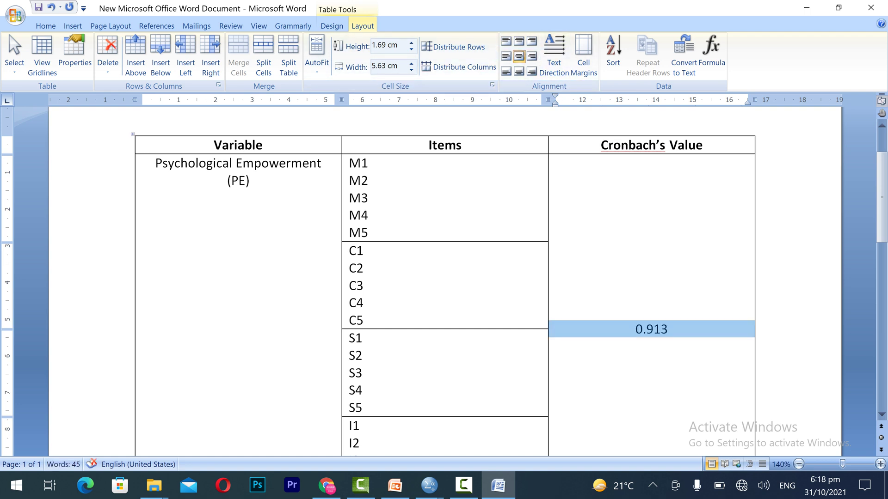
click(250, 181)
click(519, 56)
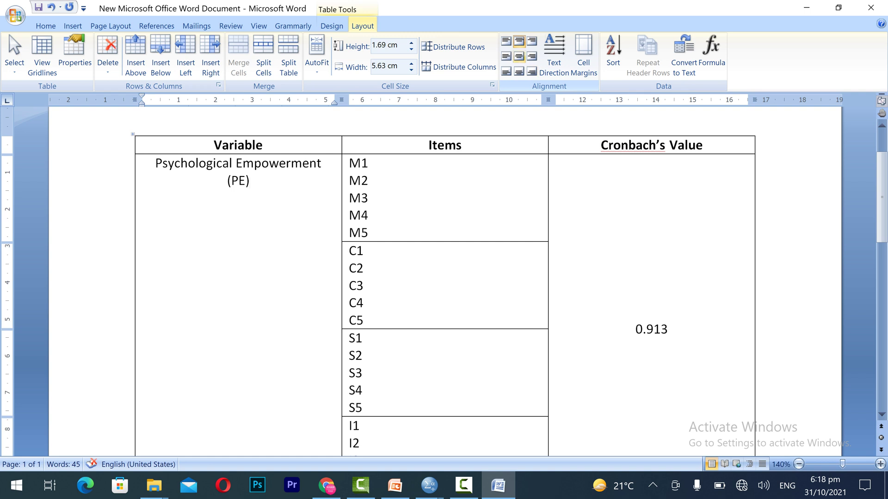
Centre the Individual Creativity (IC) label vertically and horizontally in its Variable cell
drag(881, 199, 881, 220)
click(799, 465)
scroll(444, 277, down, 2)
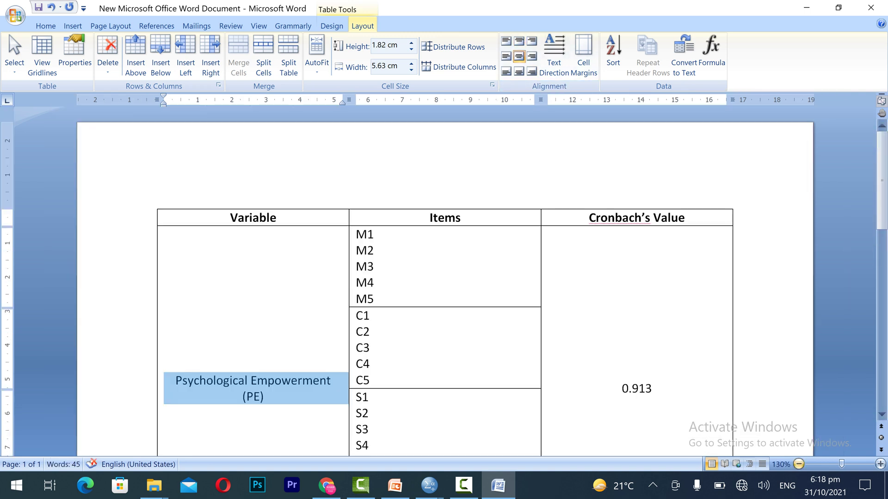
scroll(444, 278, down, 5)
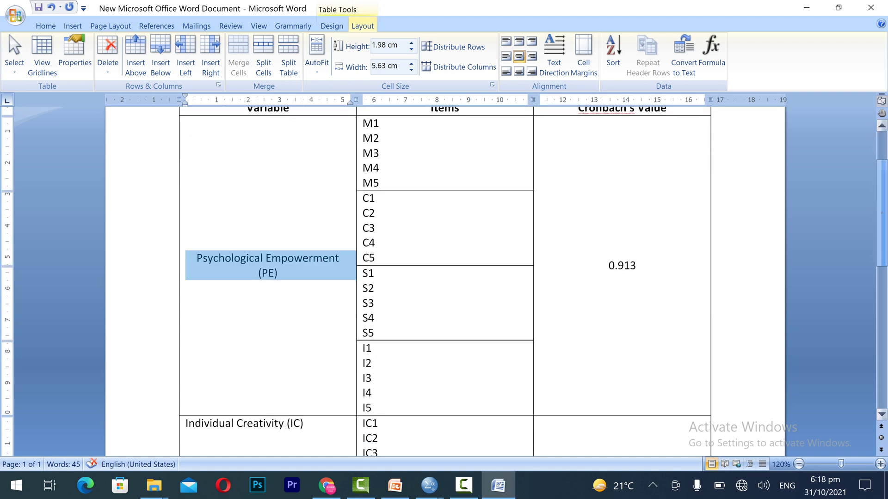
drag(882, 238, 882, 244)
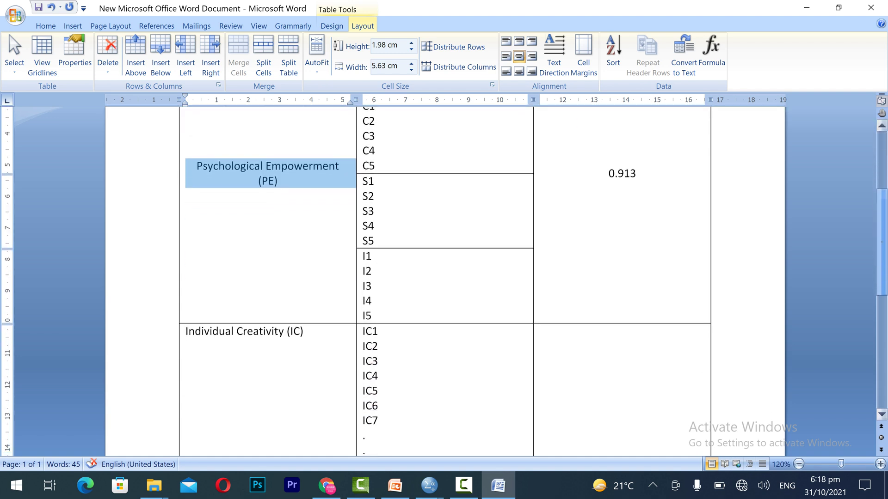
click(305, 332)
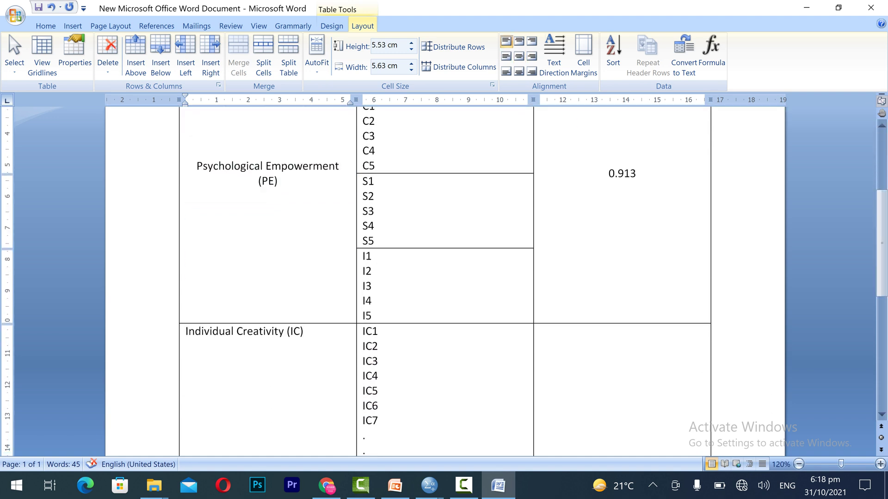
click(519, 56)
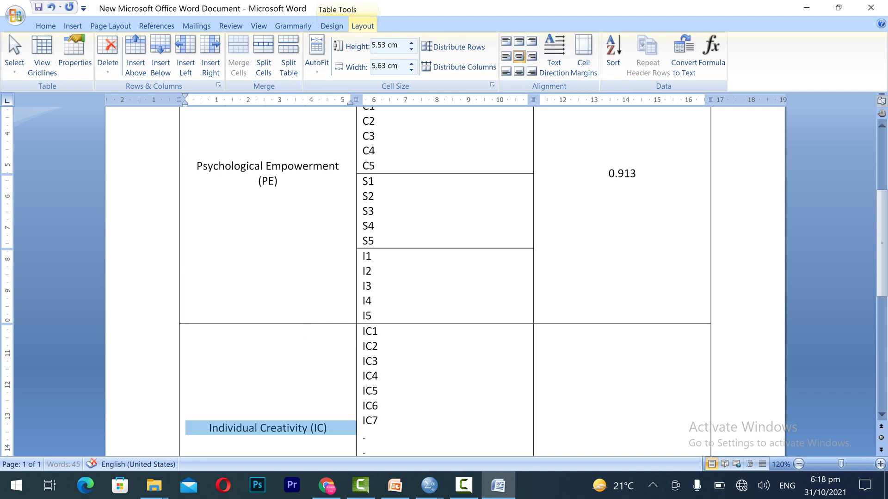
Look up the IC1 to IC20 scale's alpha in the SPSS output and enter 0.927 in the Individual Creativity row's Cronbach's Value cell
scroll(444, 277, down, 3)
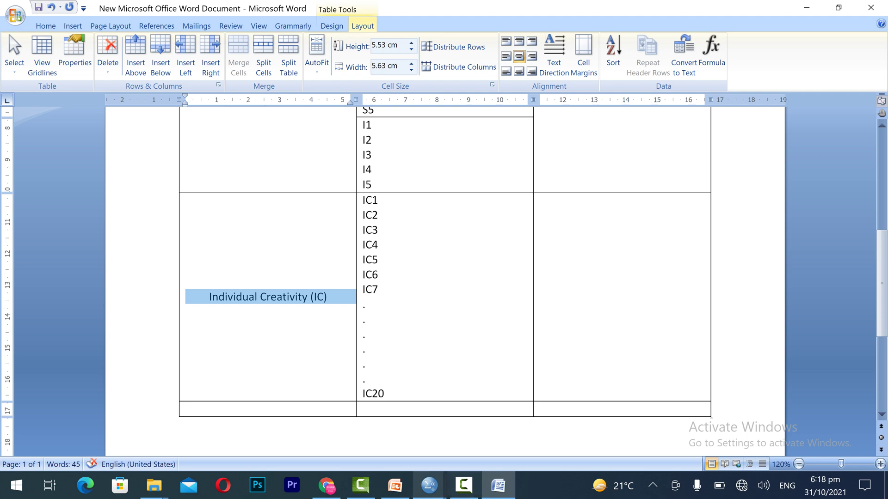
mouse_move(429, 485)
click(504, 430)
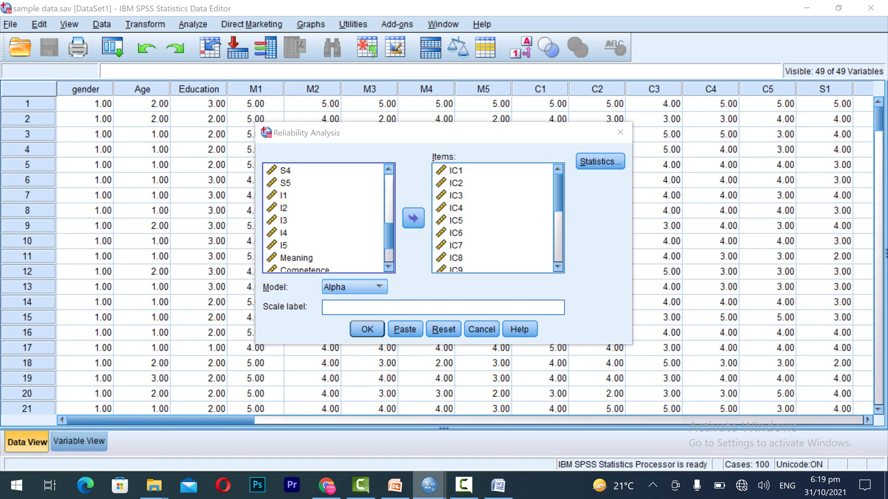
mouse_move(429, 485)
click(352, 421)
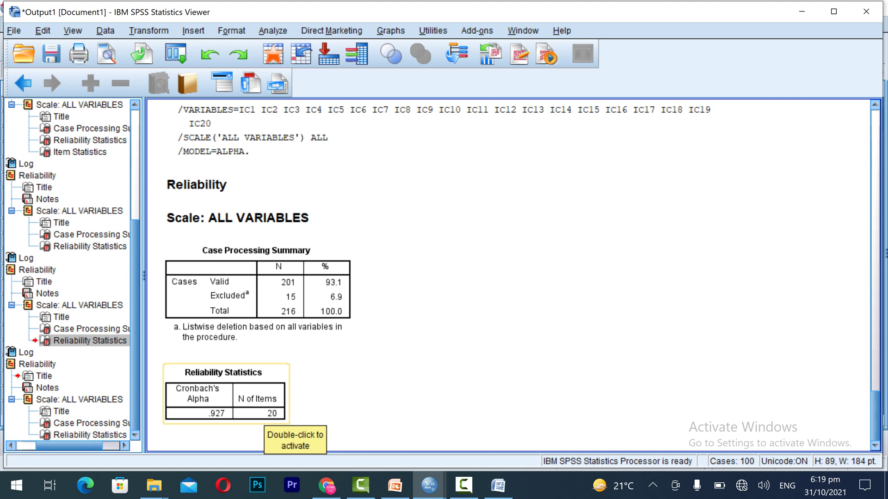
click(498, 486)
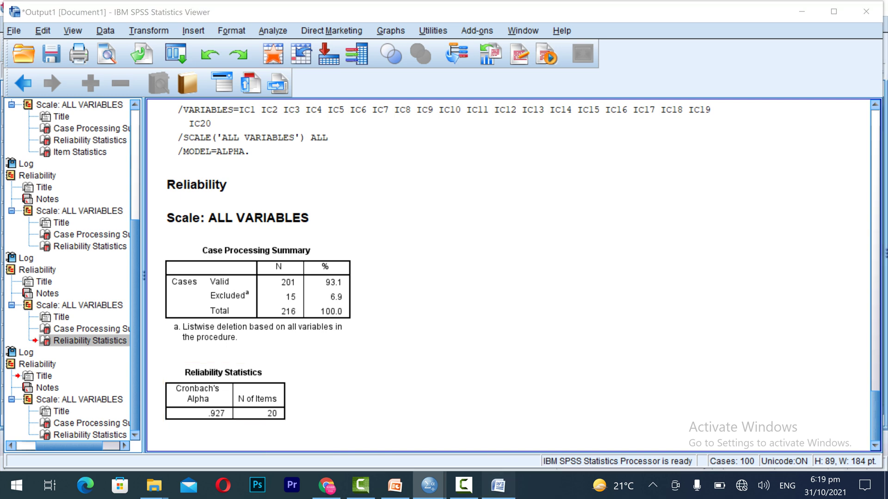
text(0.927)
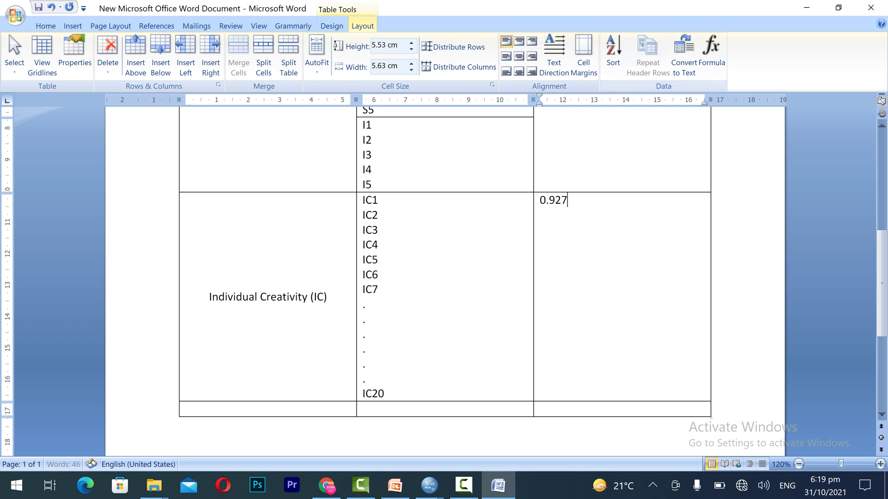
Centre the 0.927 value vertically and horizontally in the Individual Creativity row's Cronbach's Value cell
click(519, 56)
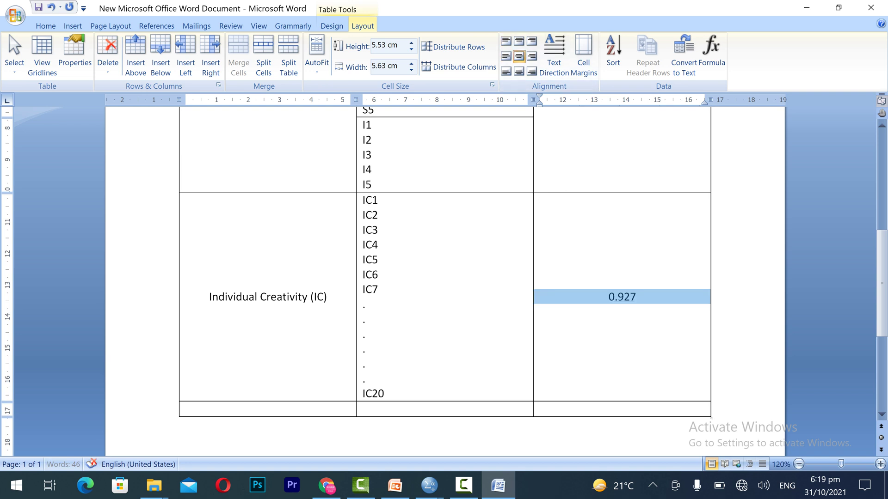
Review the reliability table at 90% zoom, checking the Psychological Empowerment and Individual Creativity labels against their items and Cronbach's values
click(799, 464)
click(798, 465)
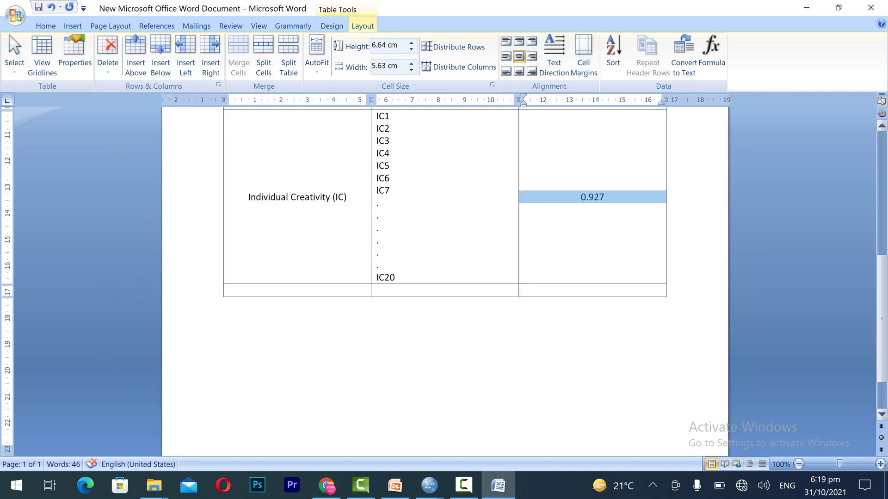
drag(882, 319, 882, 254)
click(798, 464)
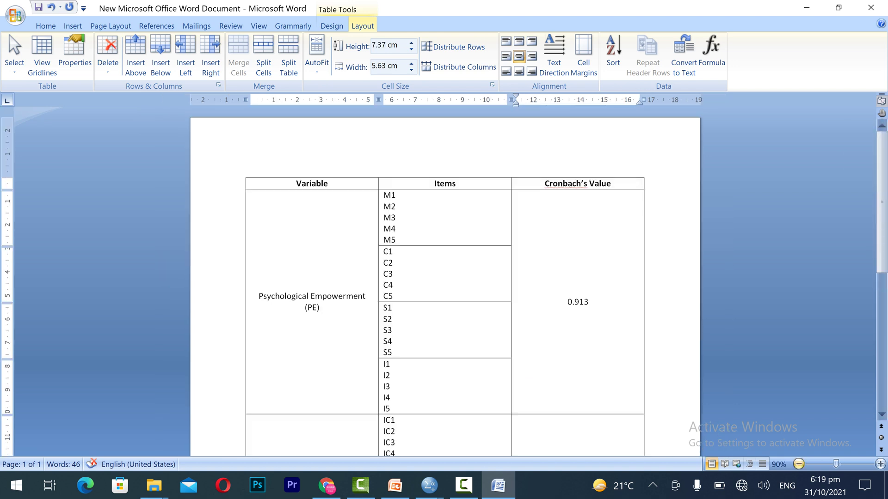
scroll(444, 282, down, 3)
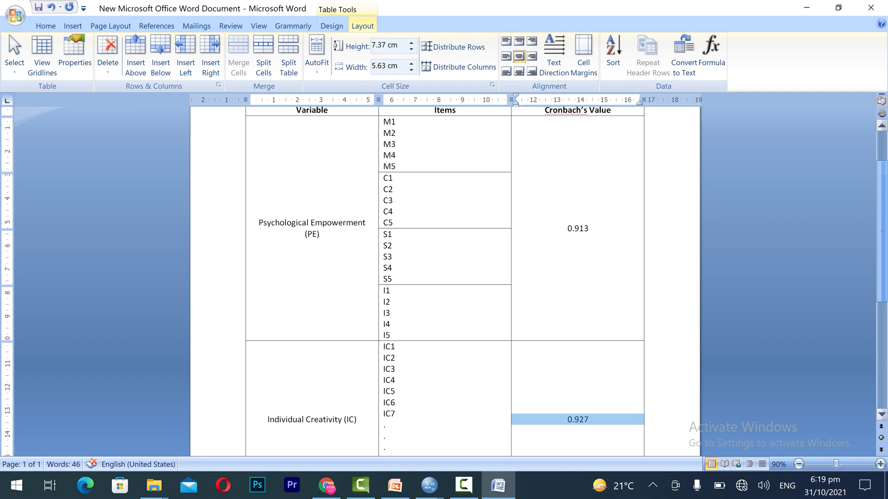
scroll(444, 282, down, 1)
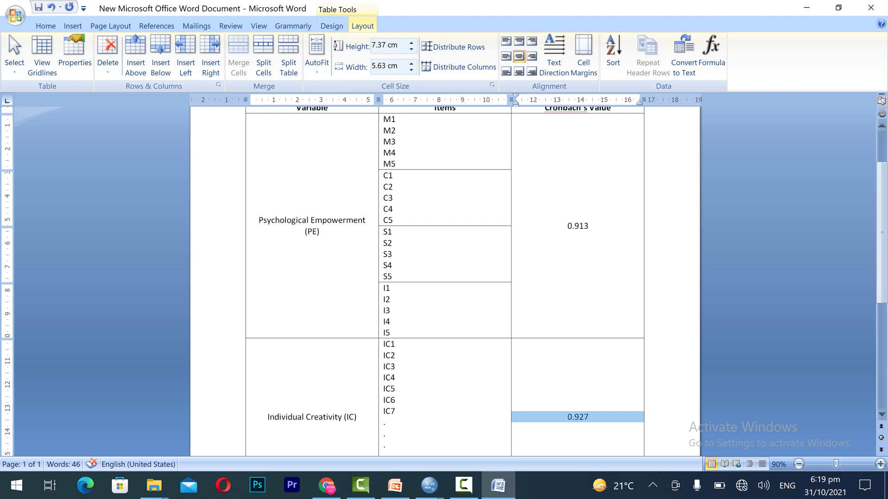
drag(319, 231, 258, 220)
drag(357, 418, 268, 417)
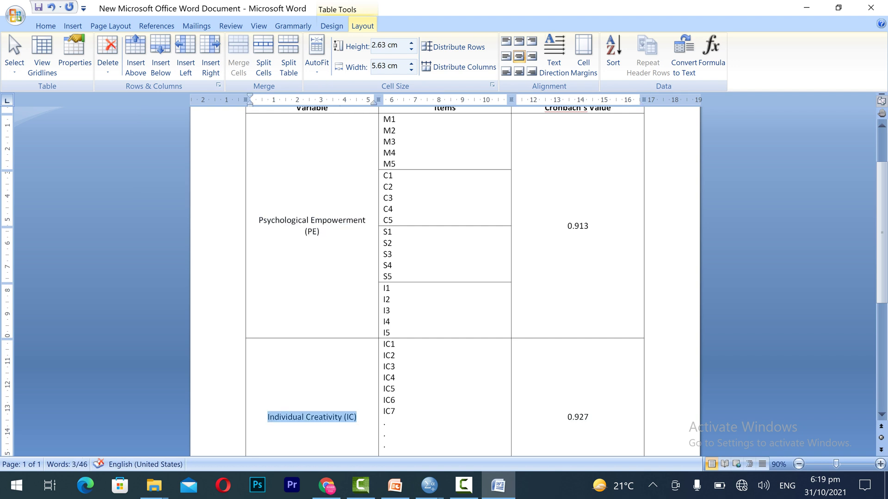
click(320, 418)
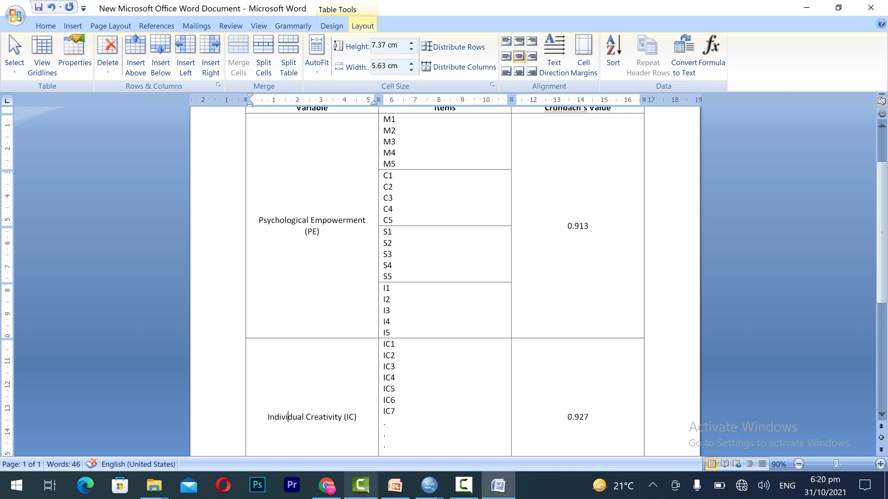
click(361, 485)
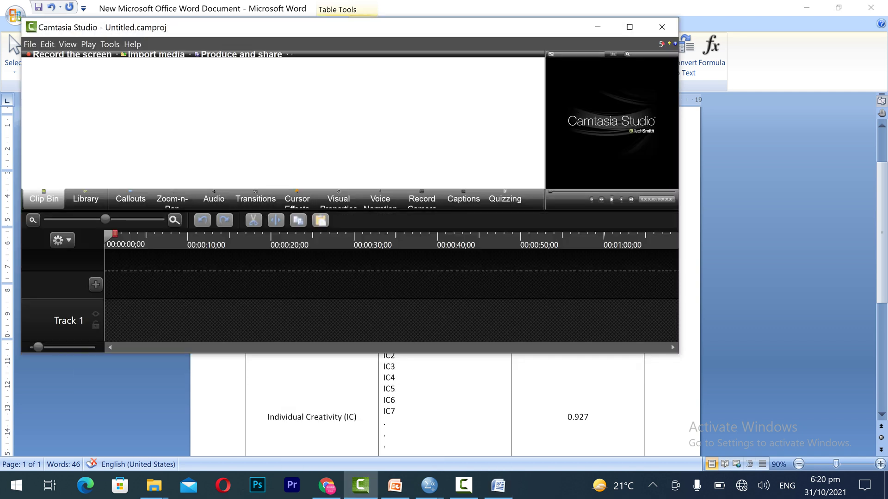